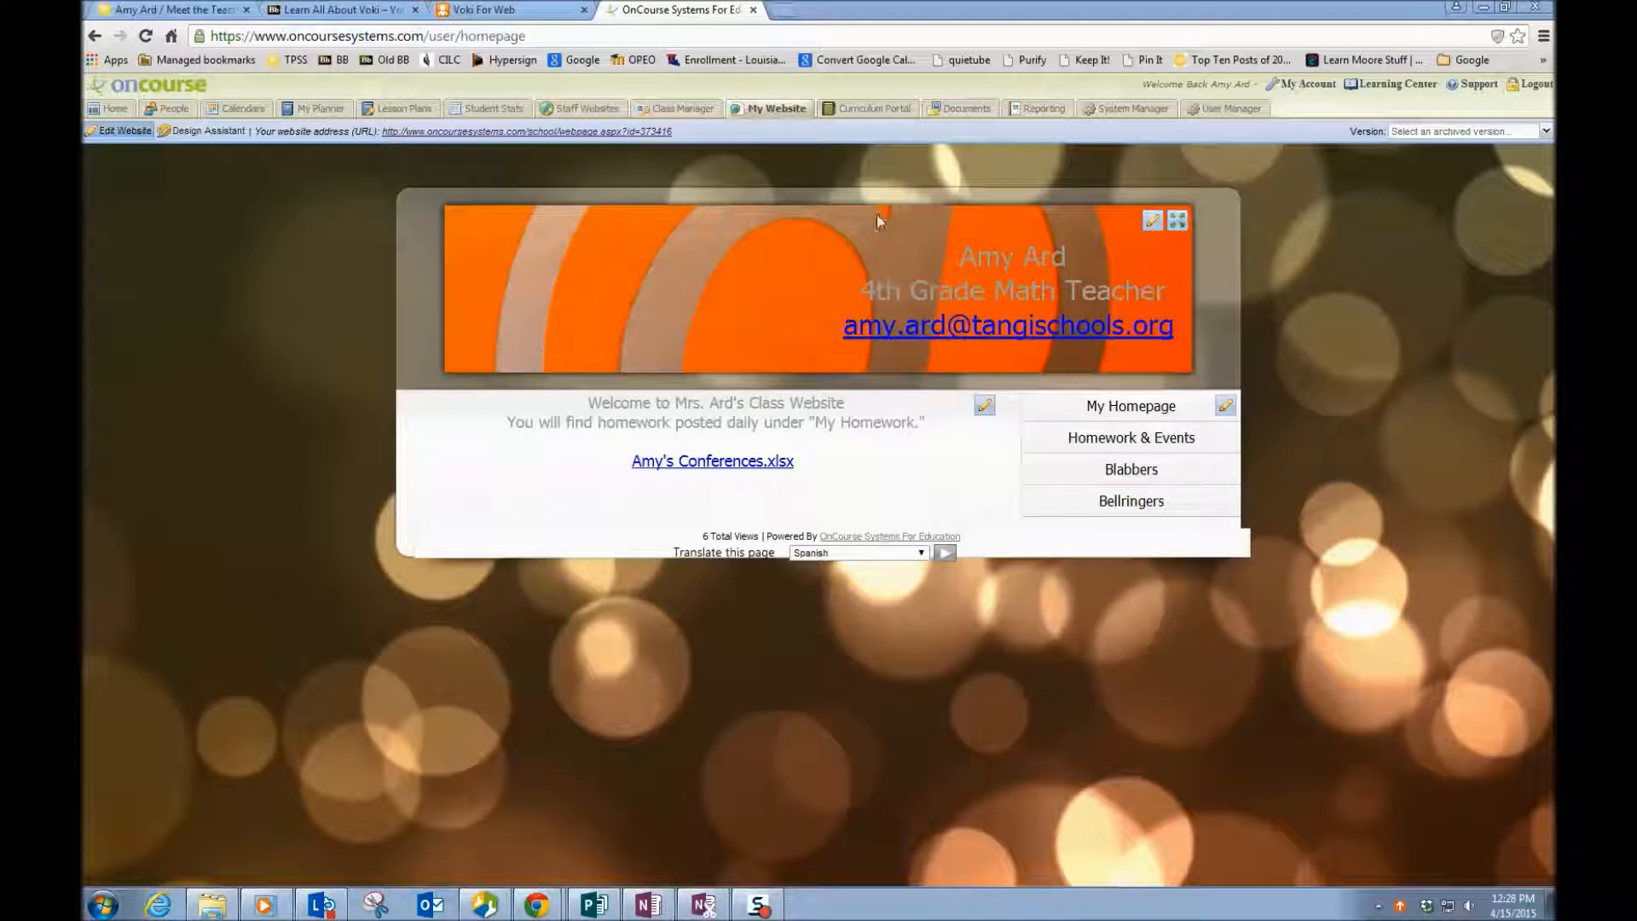
{"action": "left_click", "coordinate": [1153, 222]}
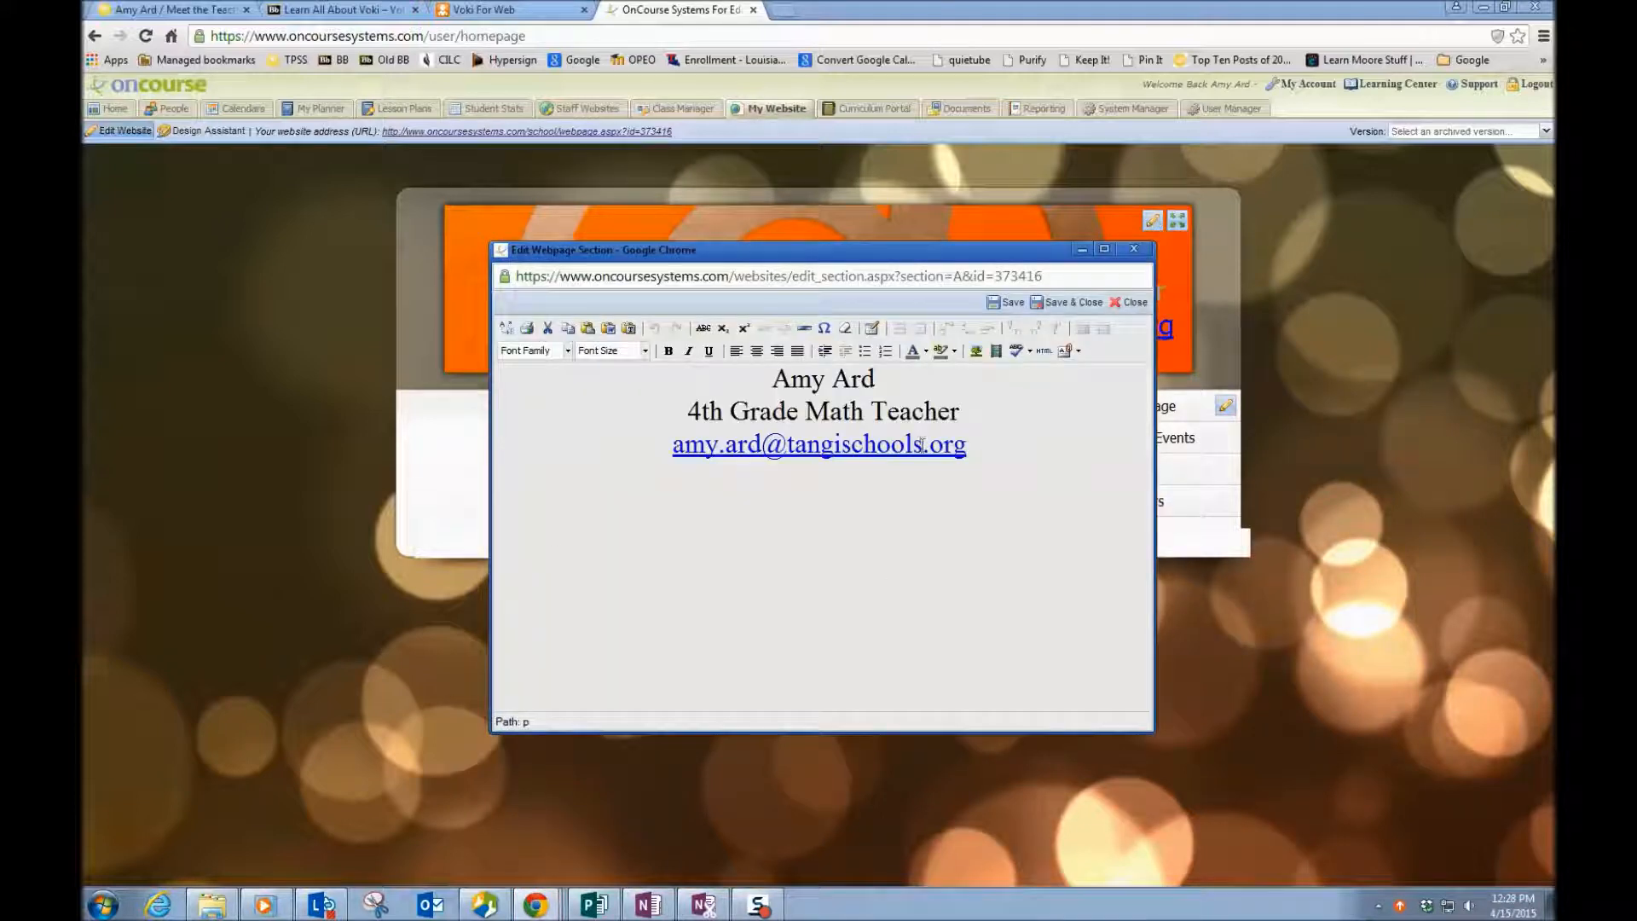
{"action": "left_click", "coordinate": [1068, 302]}
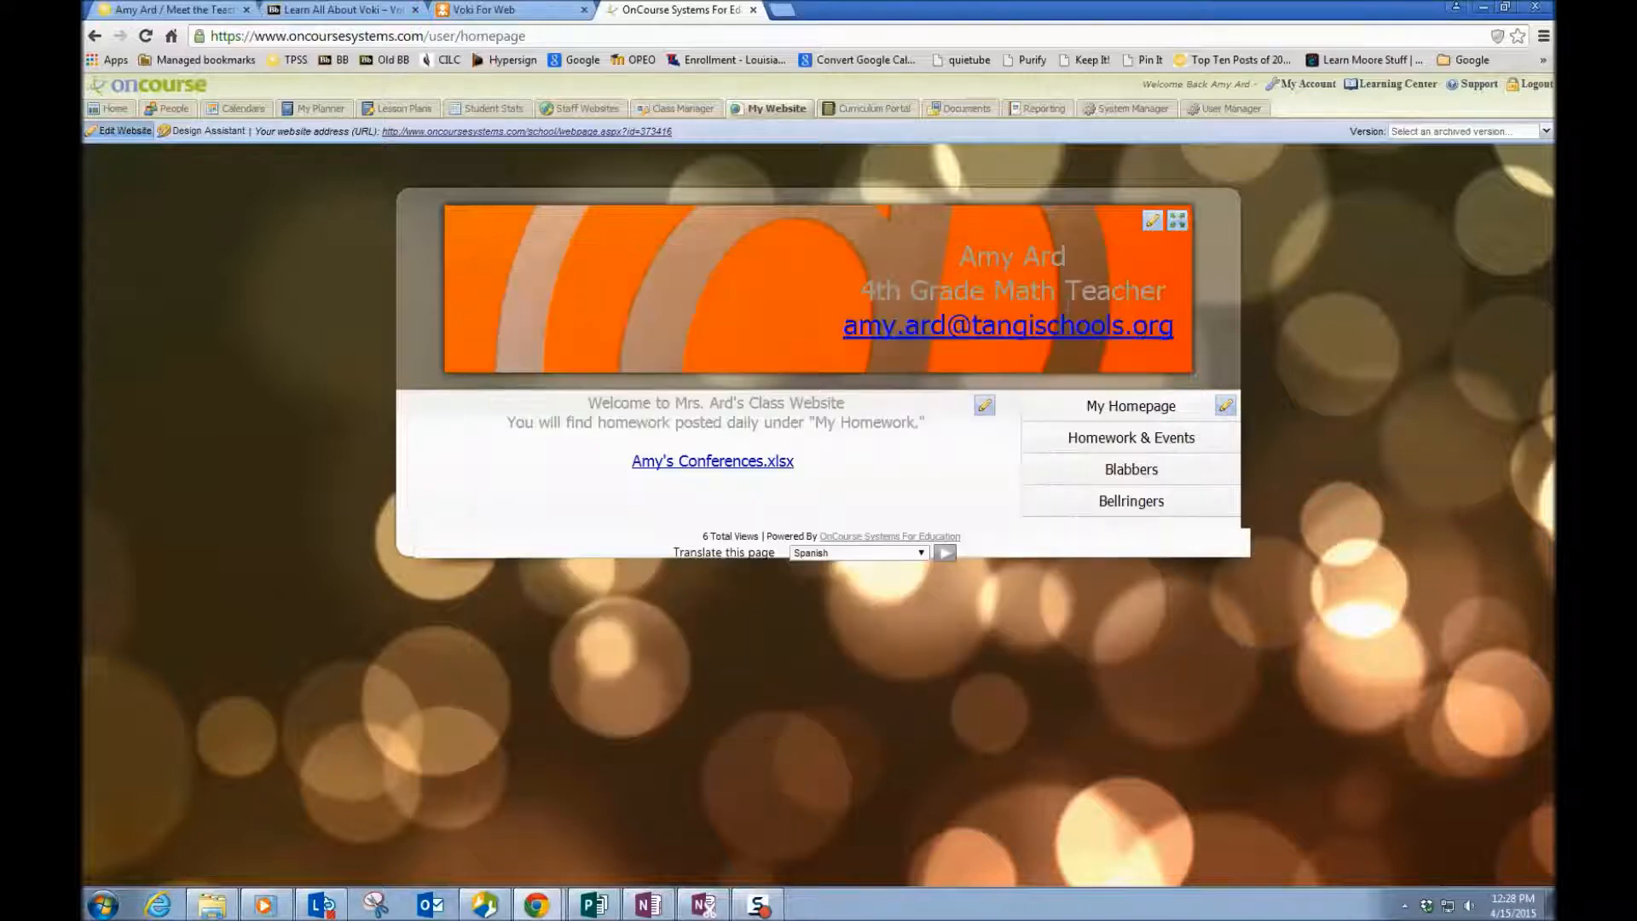
{"action": "left_click", "coordinate": [1176, 224]}
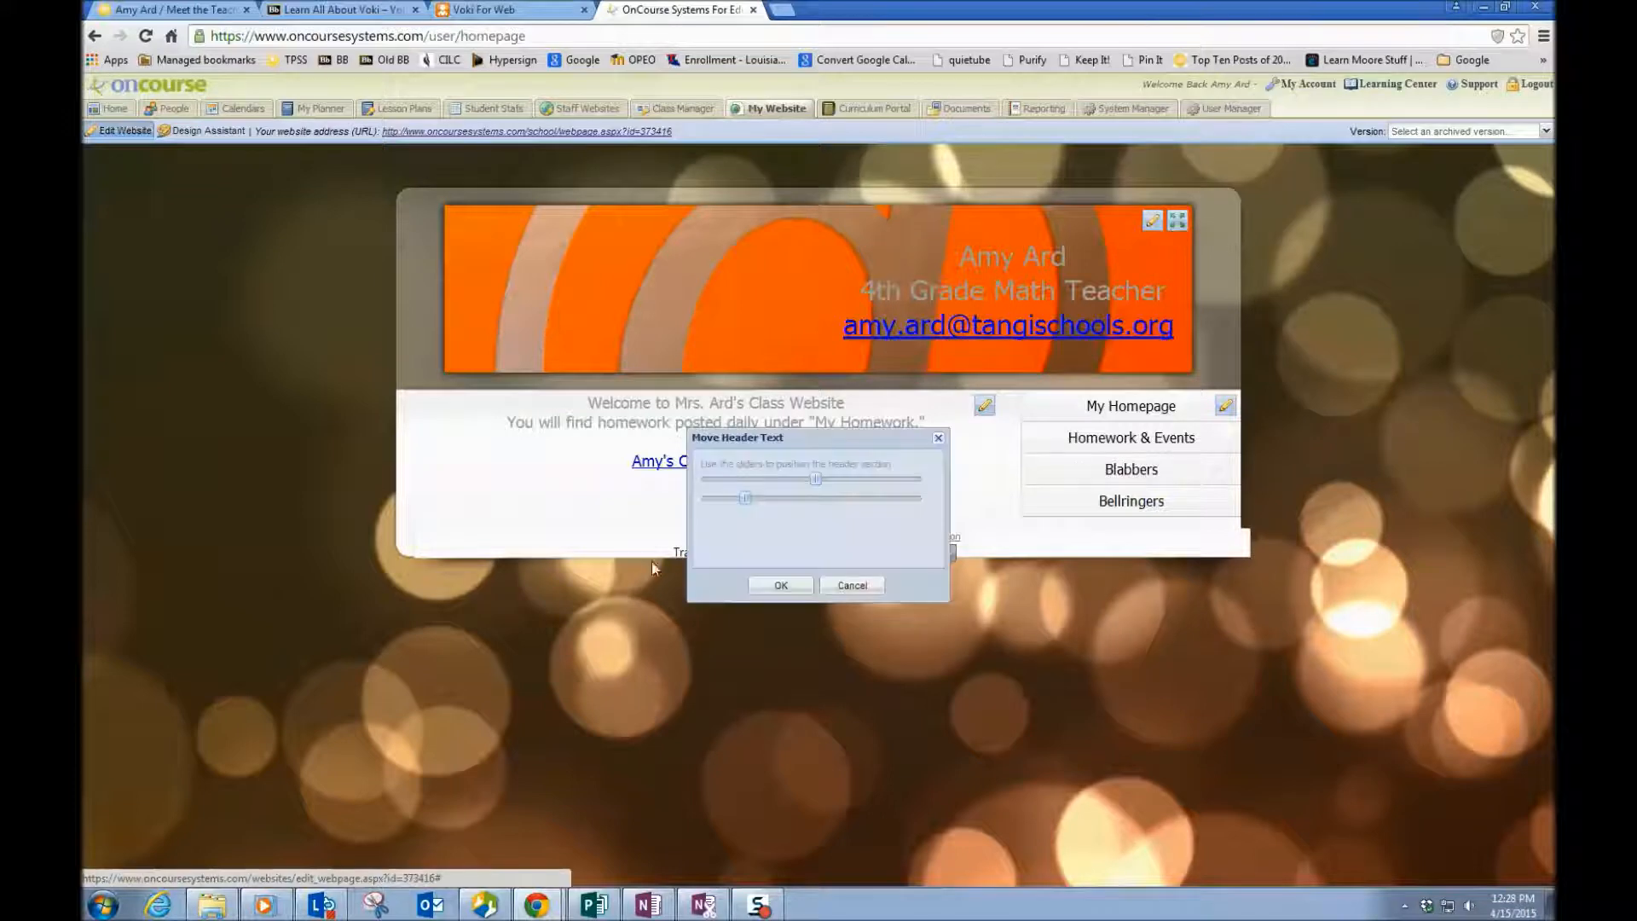
{"action": "left_click_drag", "start_coordinate": [814, 484], "coordinate": [746, 507]}
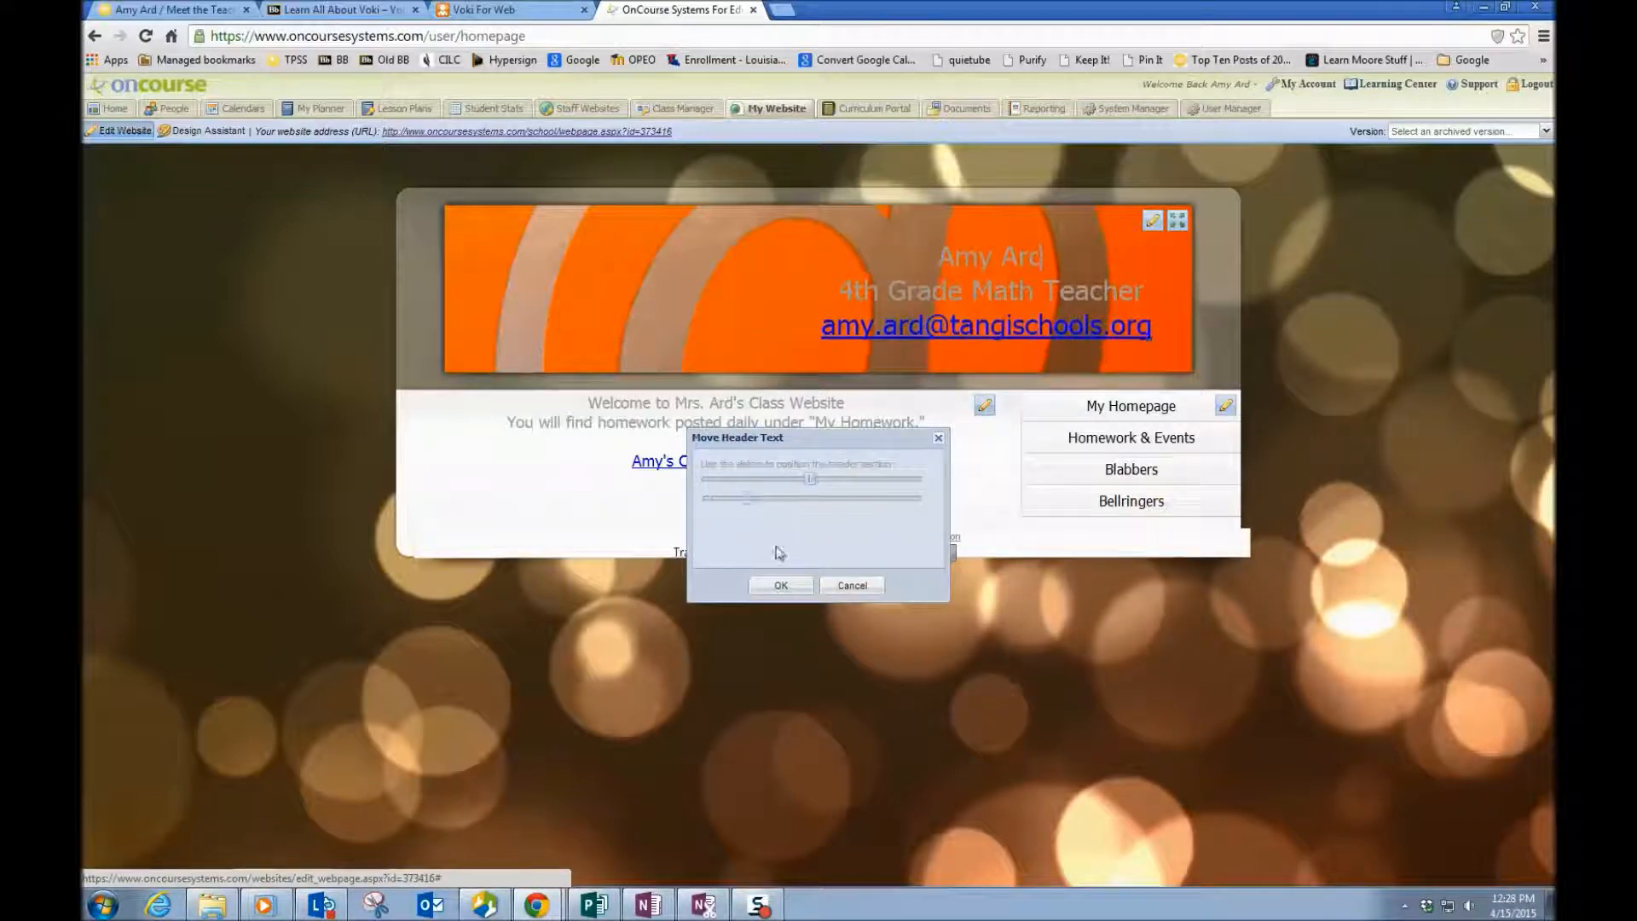
{"action": "left_click", "coordinate": [847, 588]}
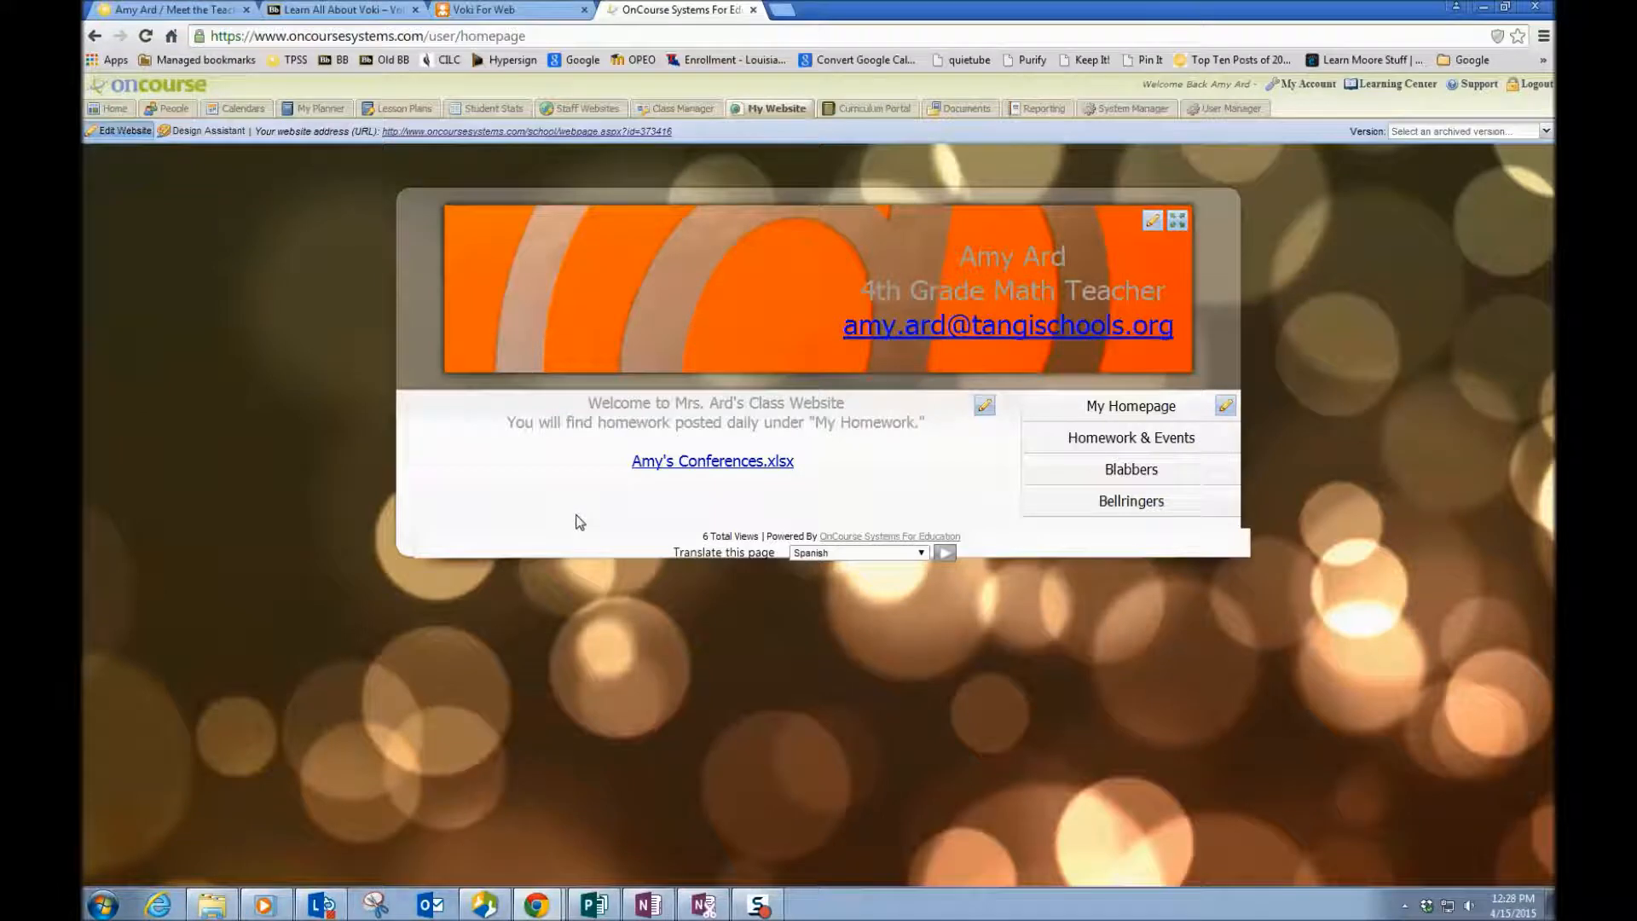
Switch to the Voki site and copy the avatar's full embed code for placing on a webpage.
{"action": "left_click", "coordinate": [484, 10]}
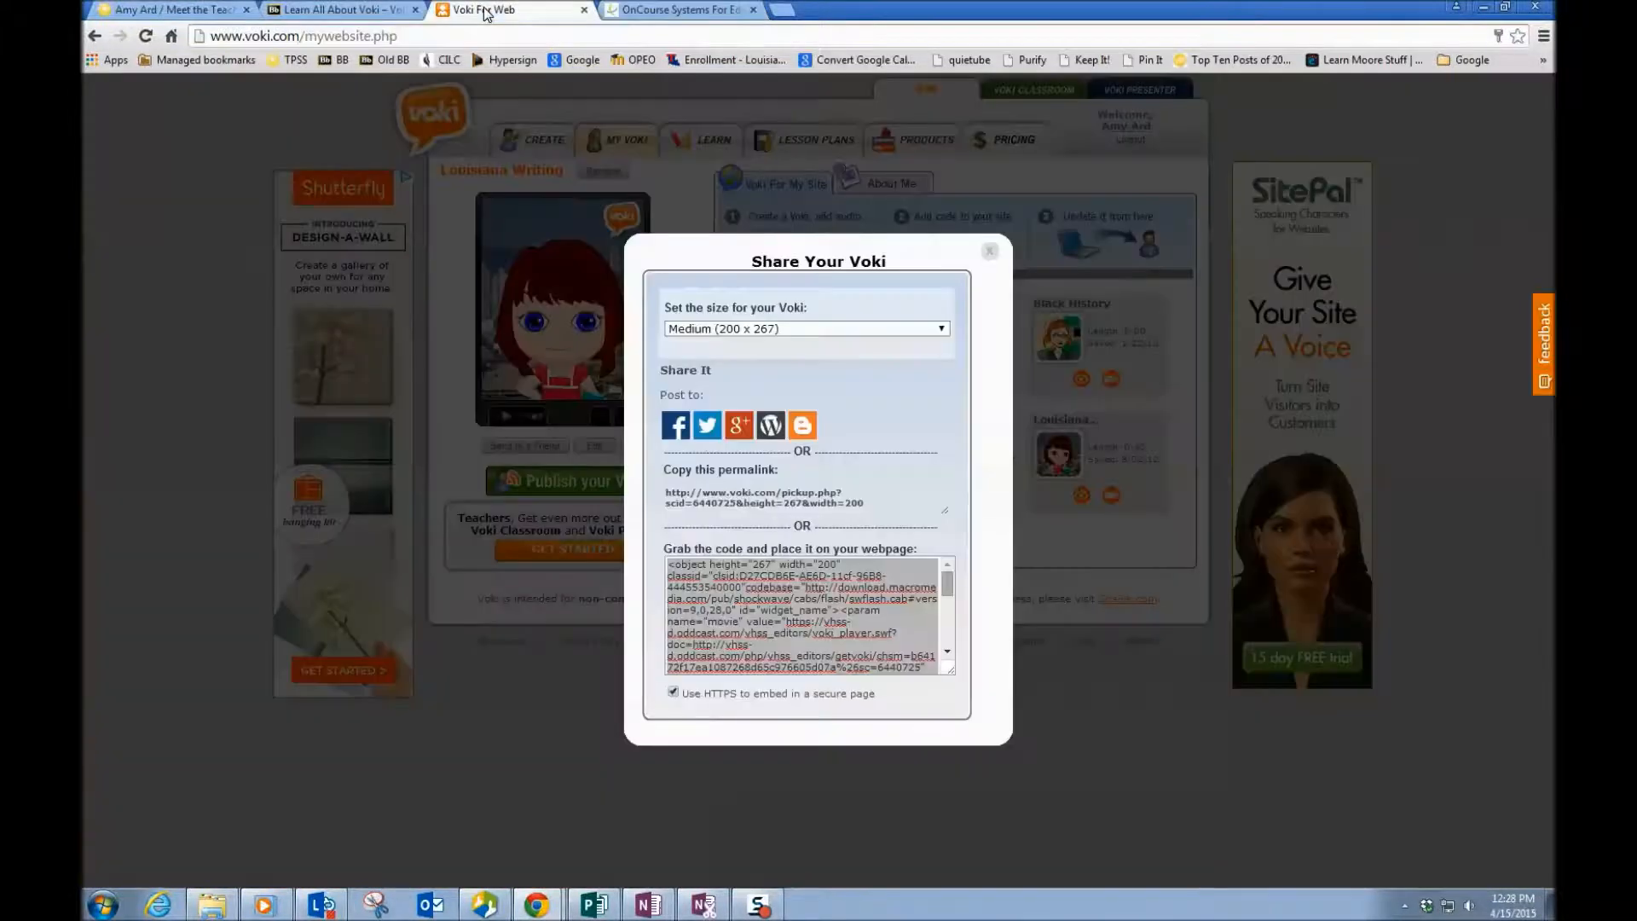
{"action": "left_click", "coordinate": [673, 691]}
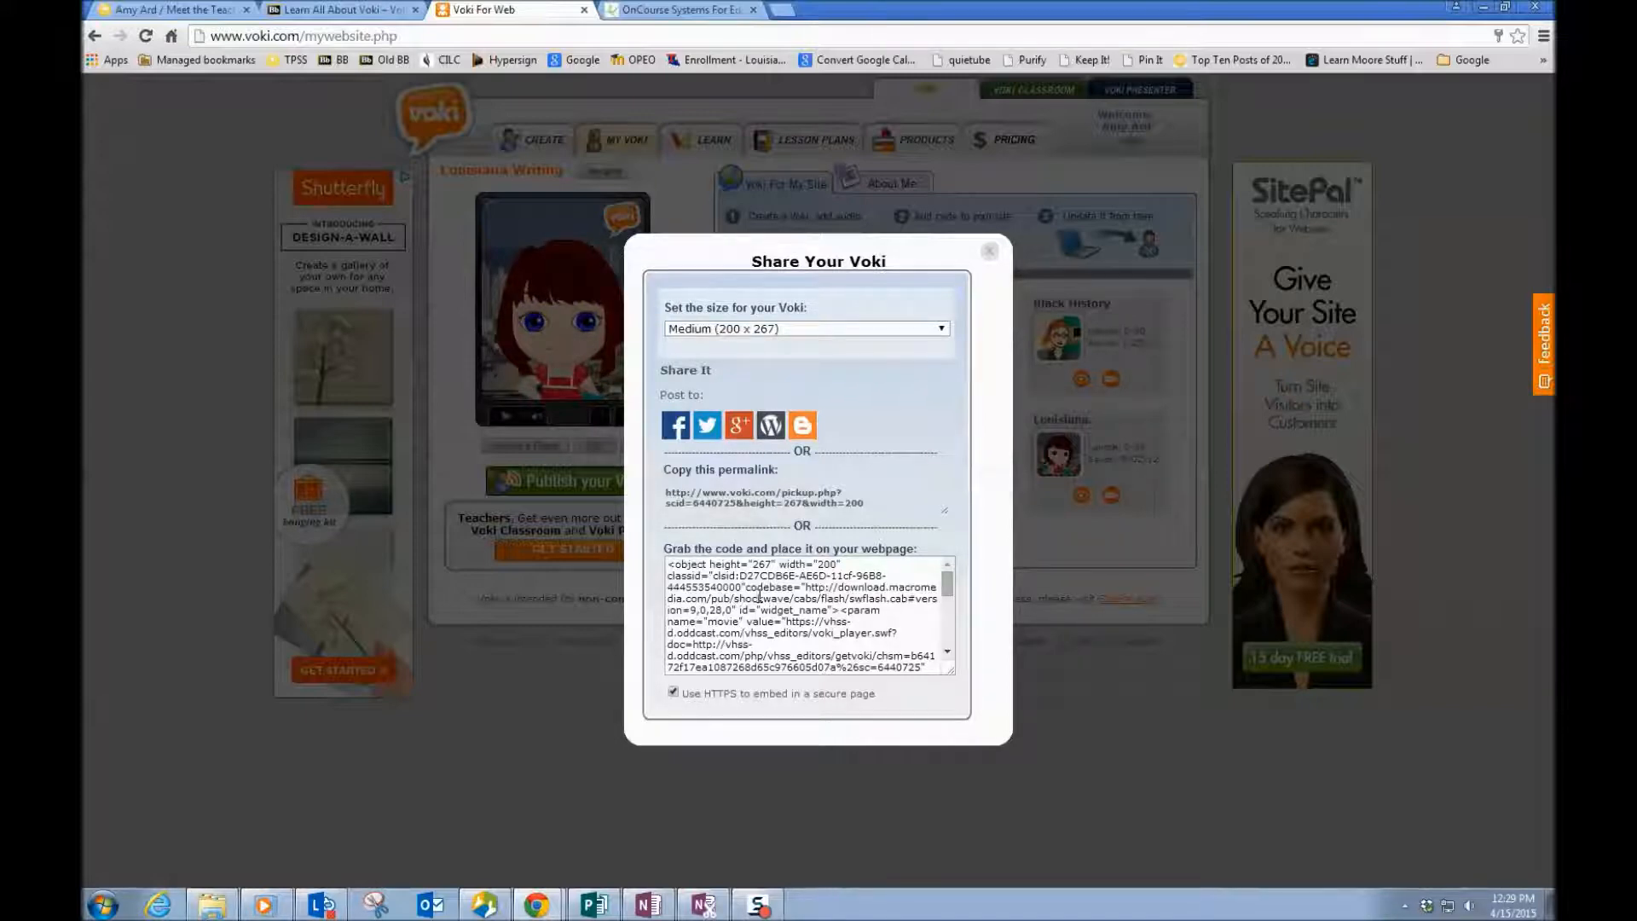
{"action": "triple_click", "coordinate": [759, 597]}
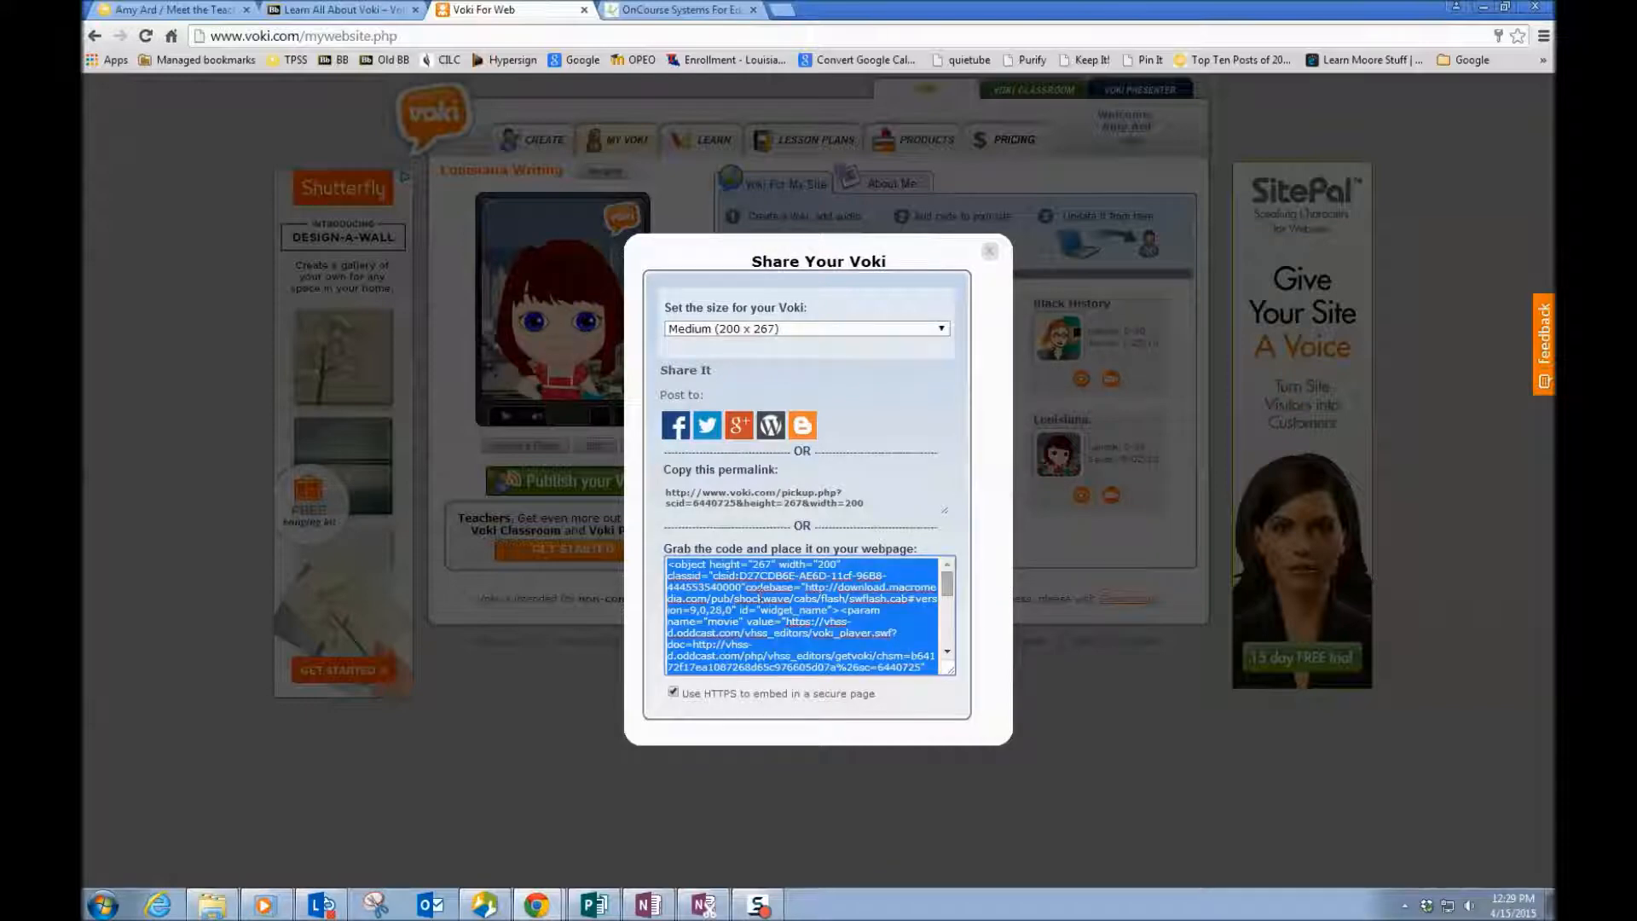
{"action": "right_click", "coordinate": [759, 597]}
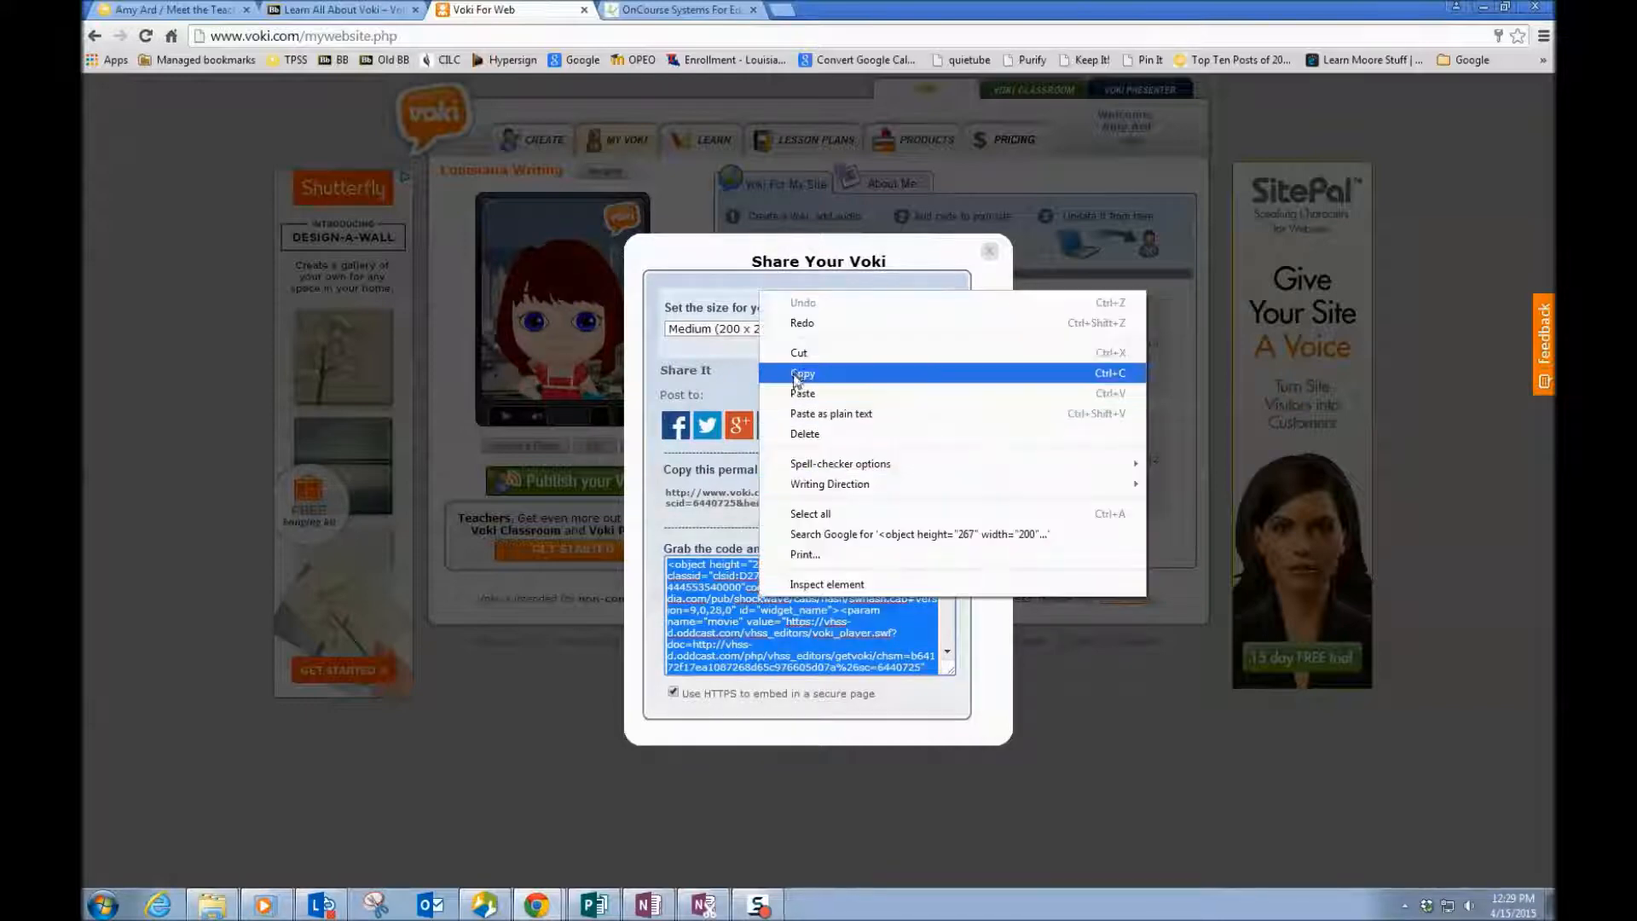
{"action": "left_click", "coordinate": [798, 377]}
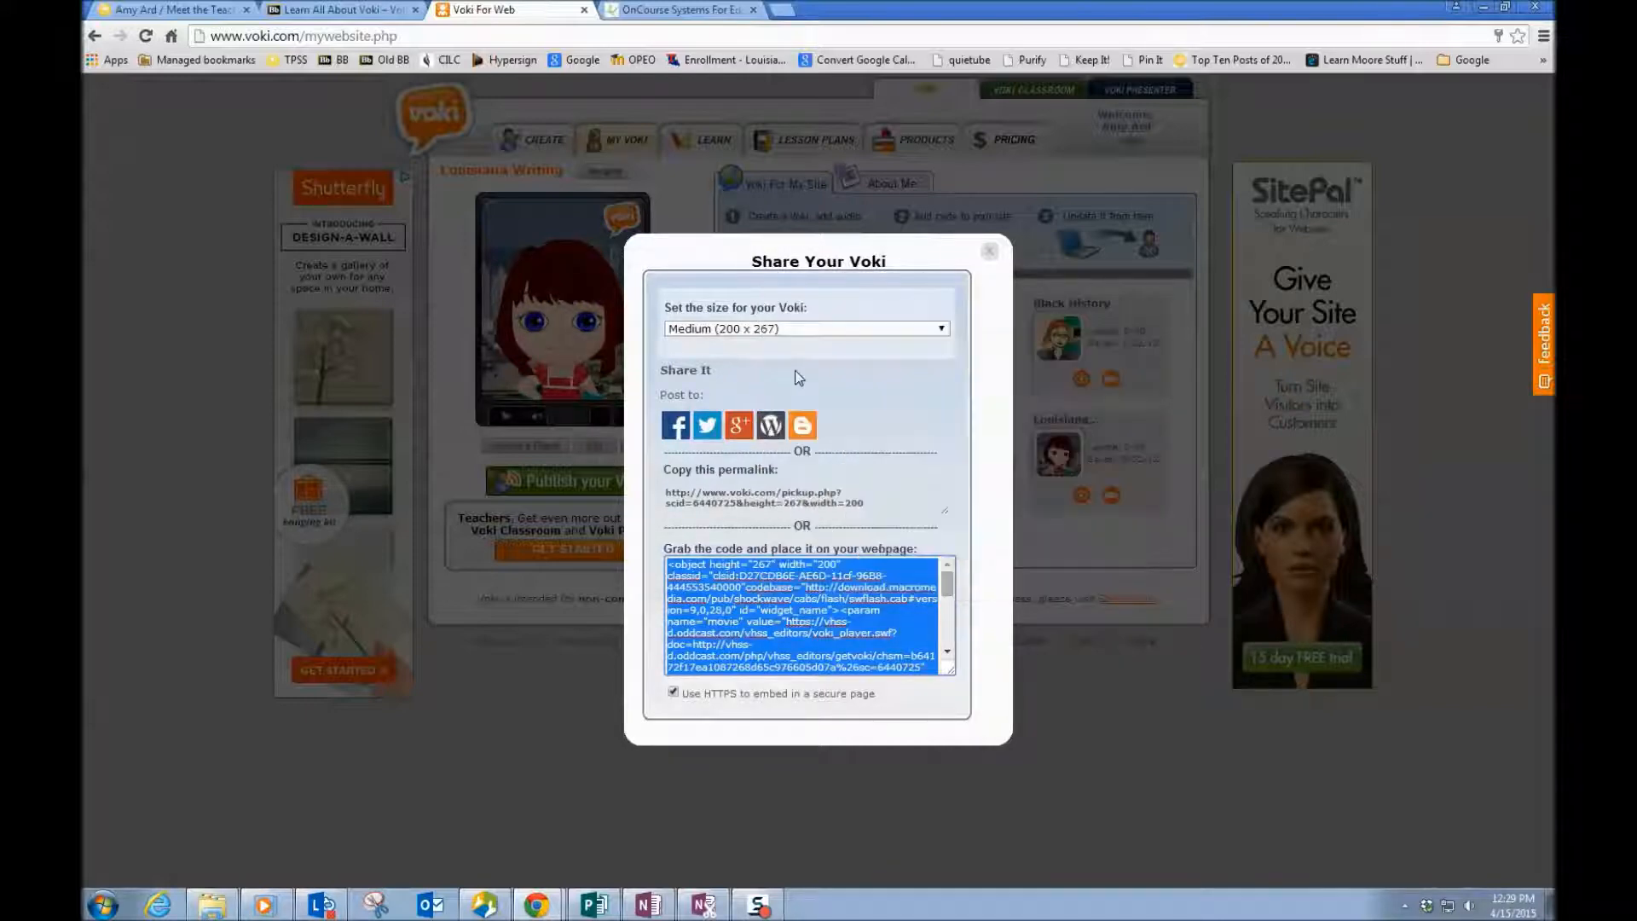
Back in OnCourse, insert the copied Voki embed code at the end of the homepage main section's HTML source.
{"action": "left_click", "coordinate": [675, 12]}
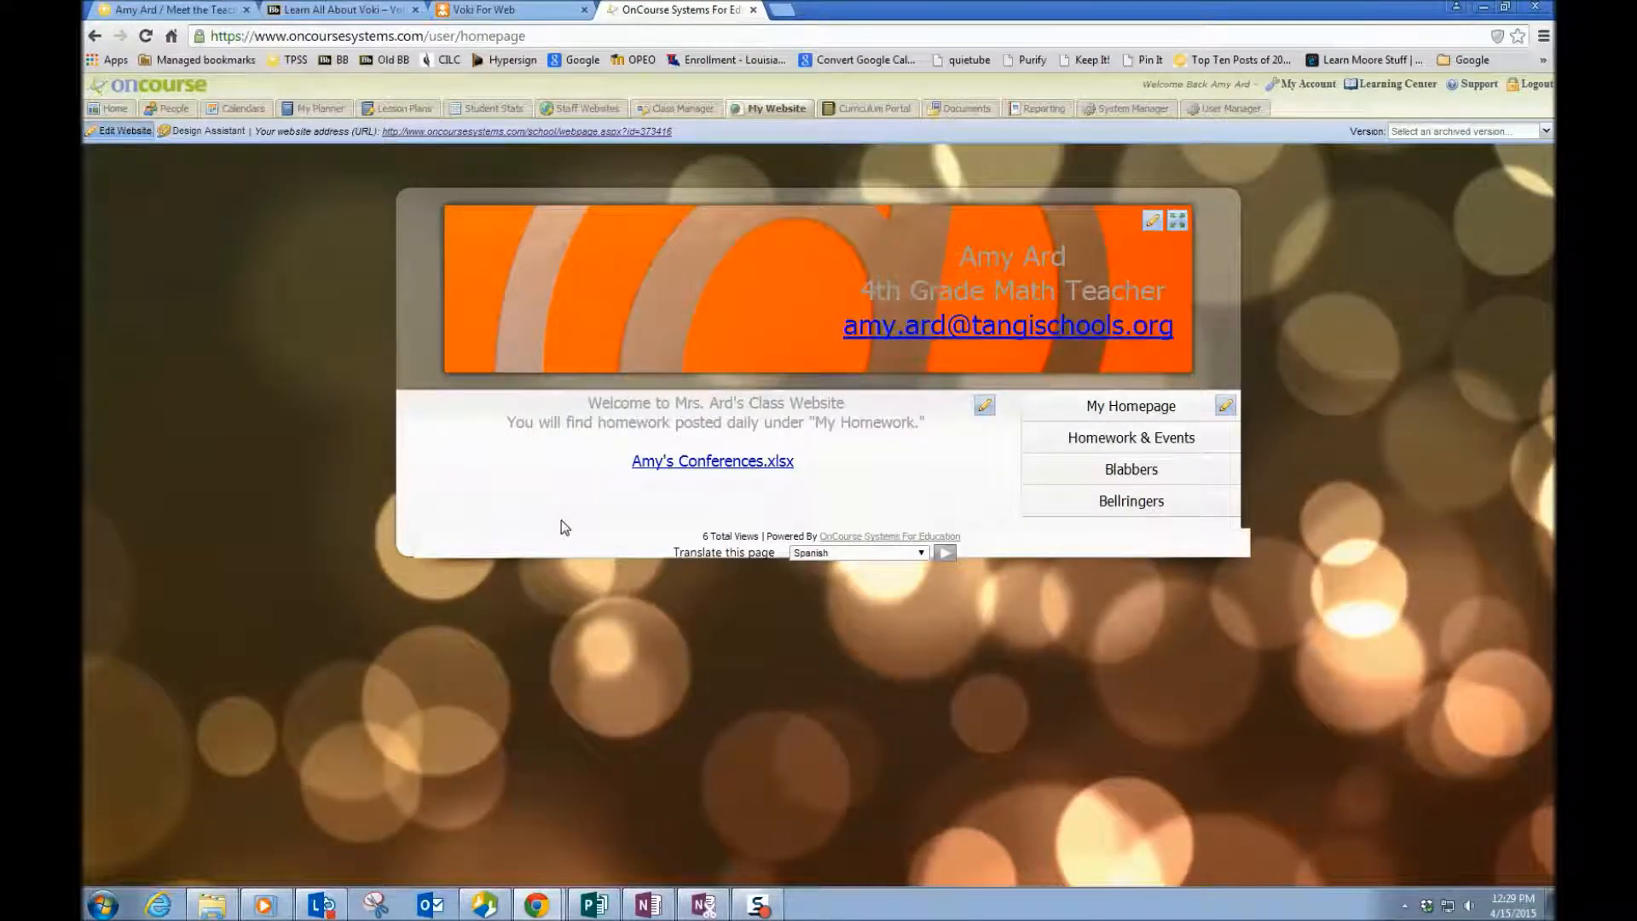
{"action": "left_click", "coordinate": [983, 405]}
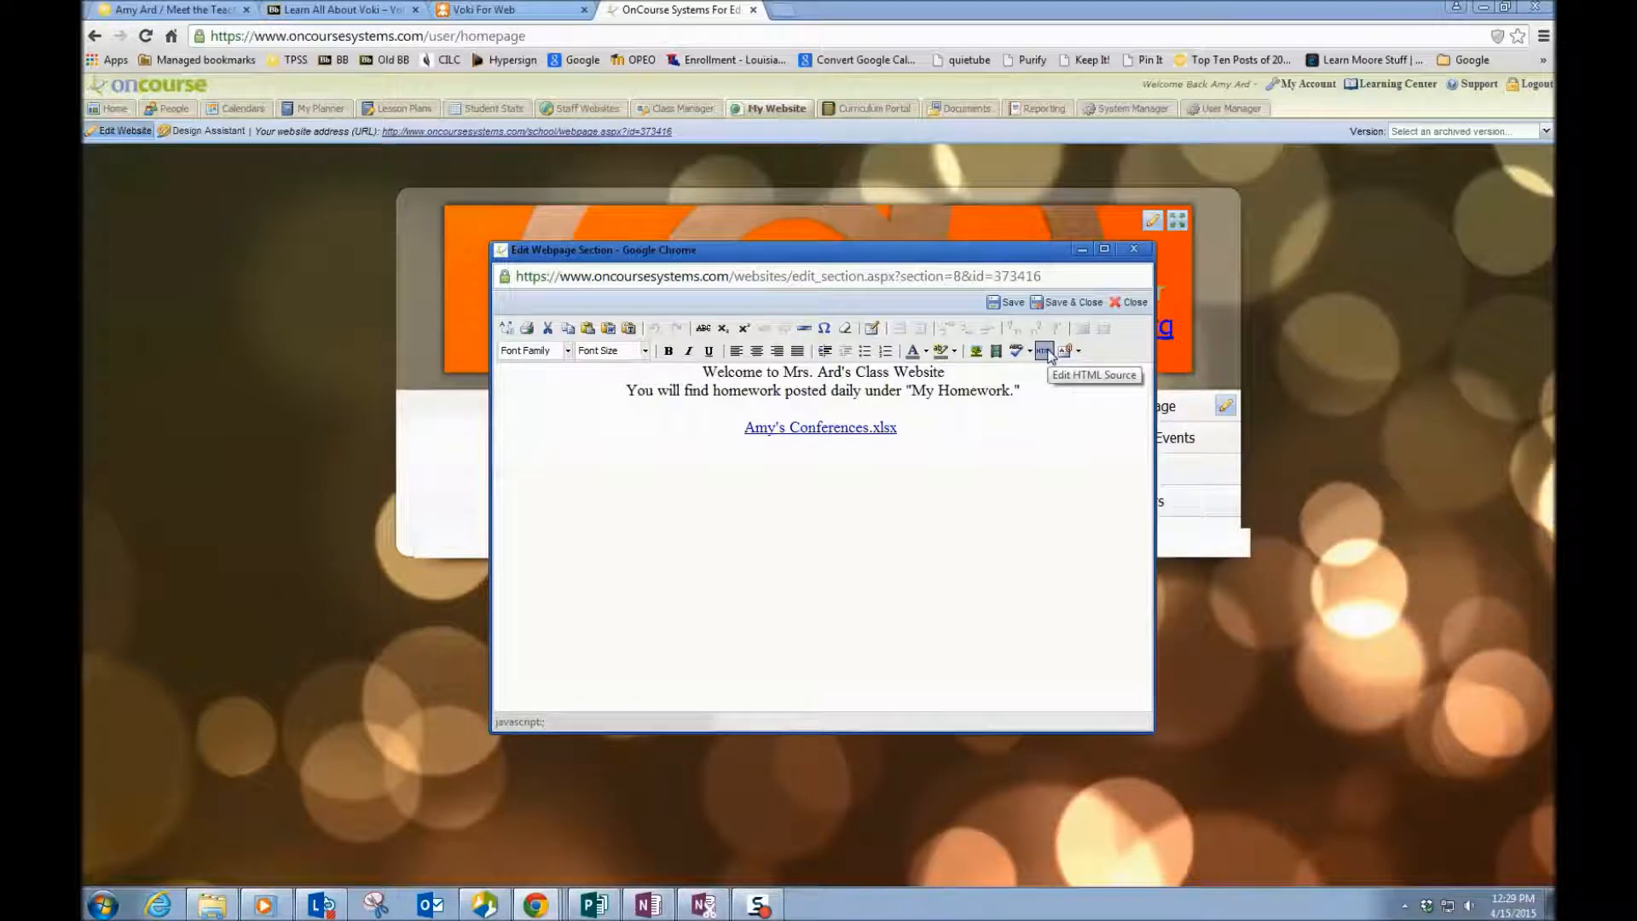
{"action": "left_click", "coordinate": [1047, 356]}
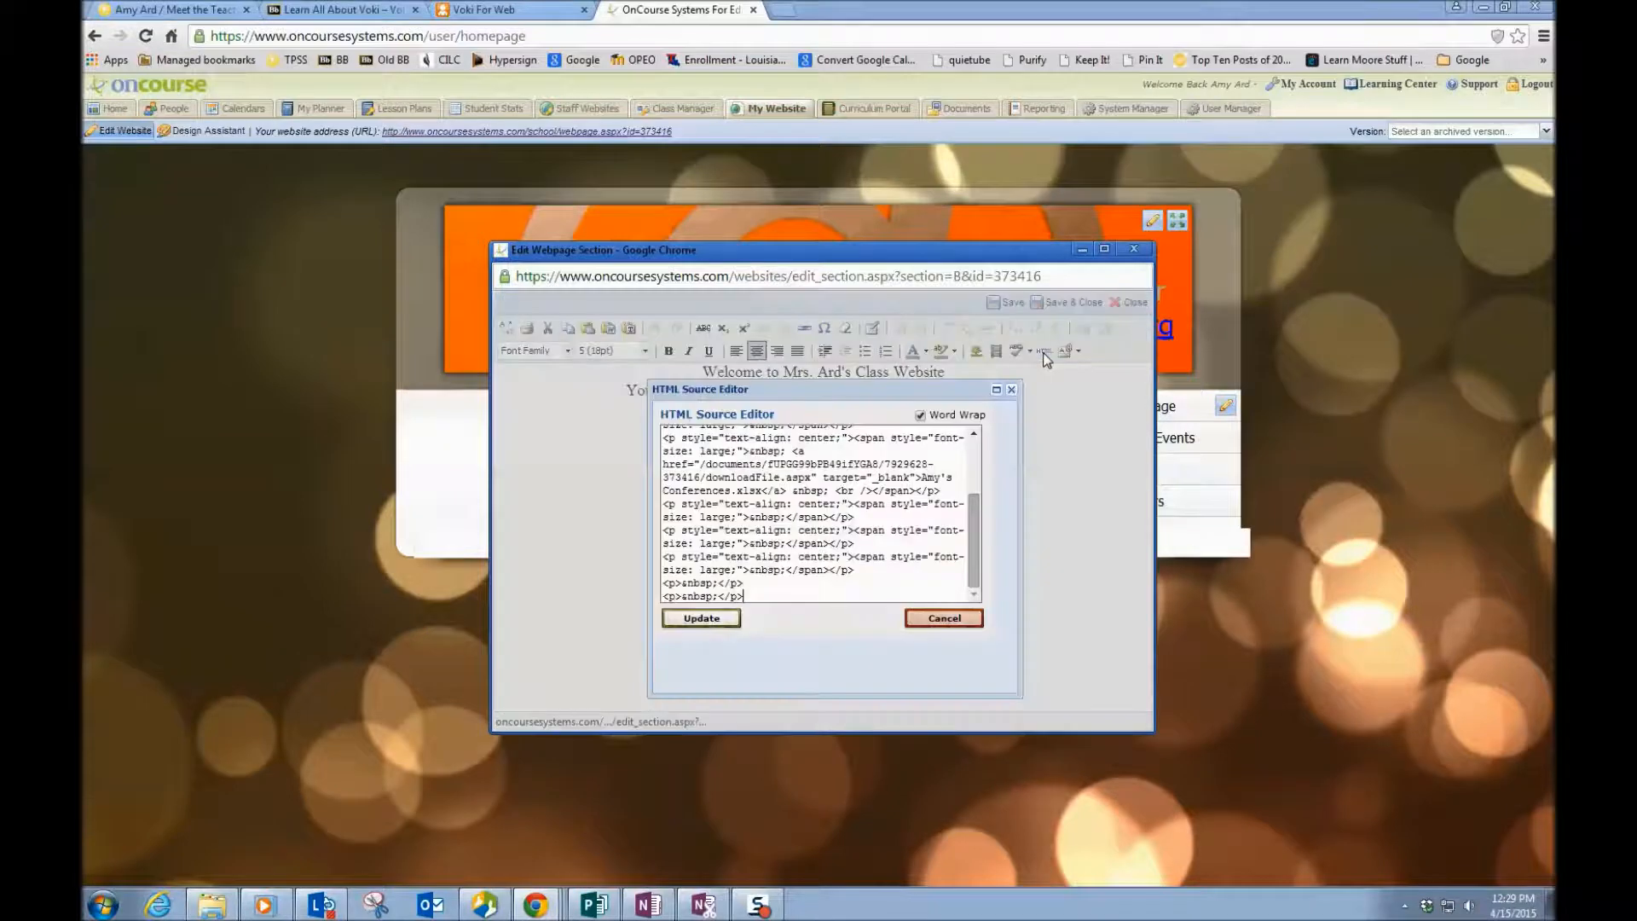
{"action": "left_click", "coordinate": [835, 648]}
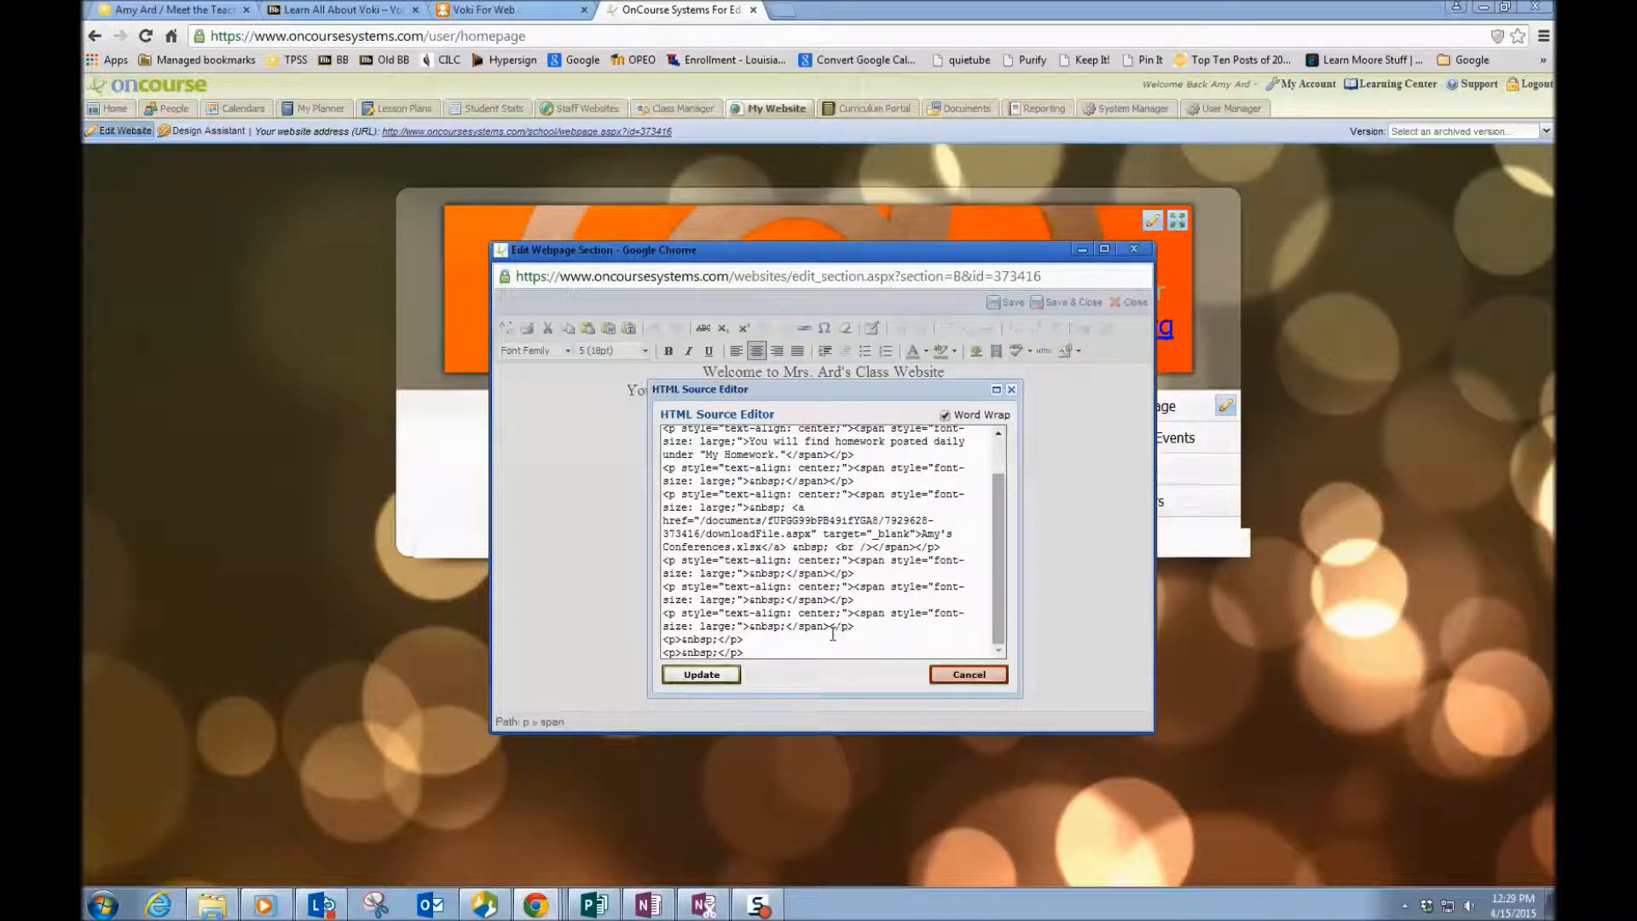
{"action": "key", "text": "ctrl+v"}
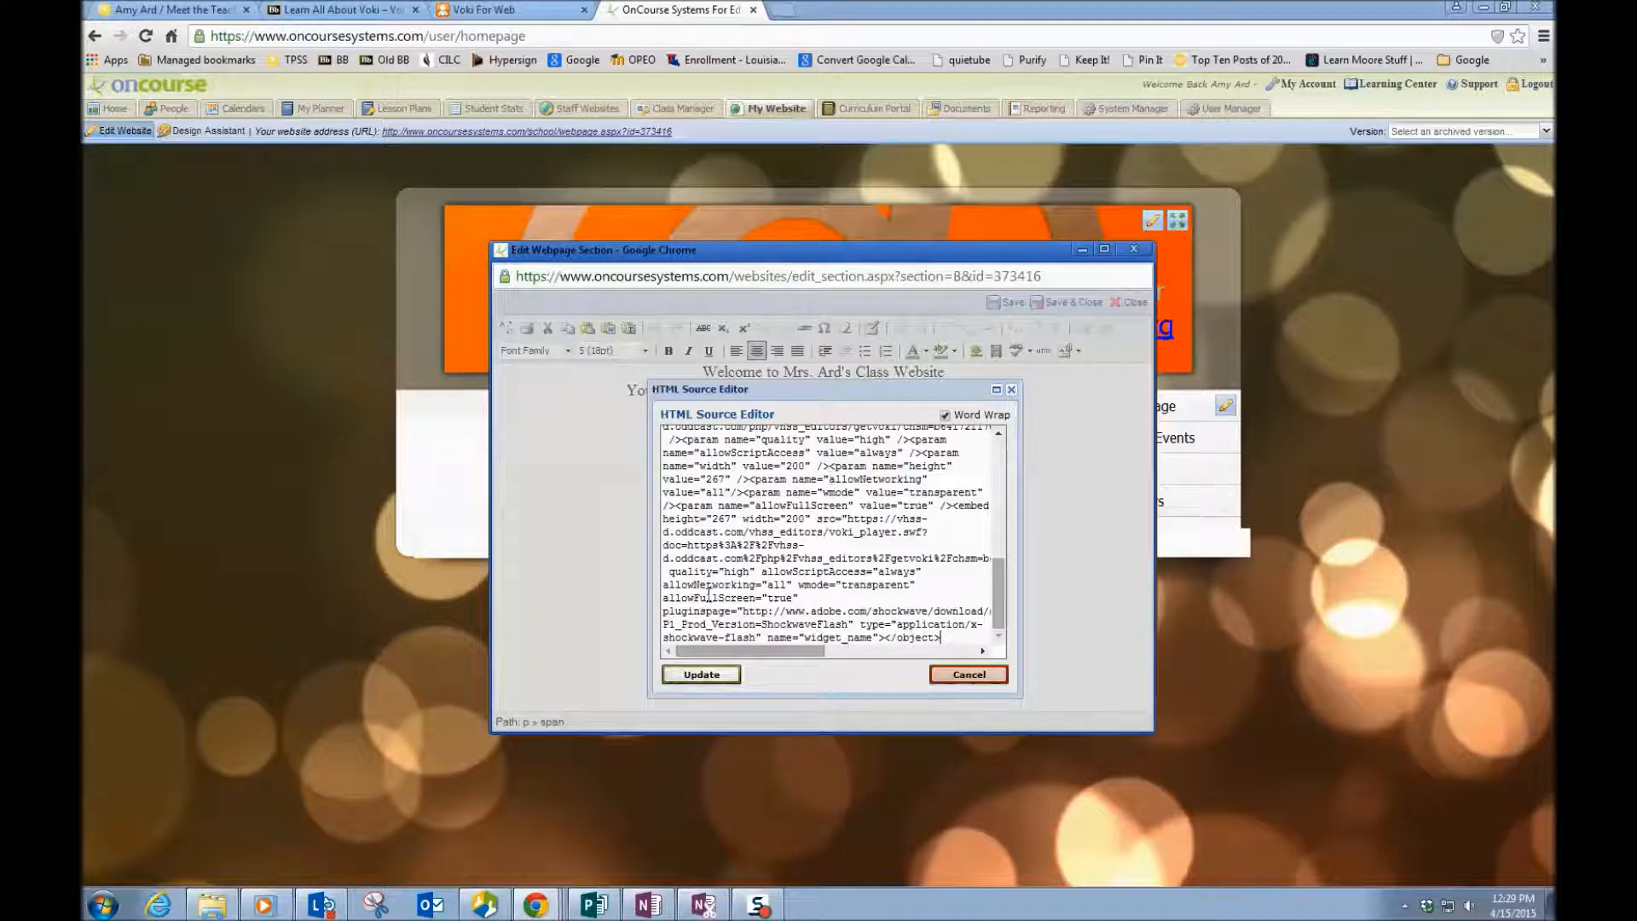
{"action": "left_click", "coordinate": [726, 675]}
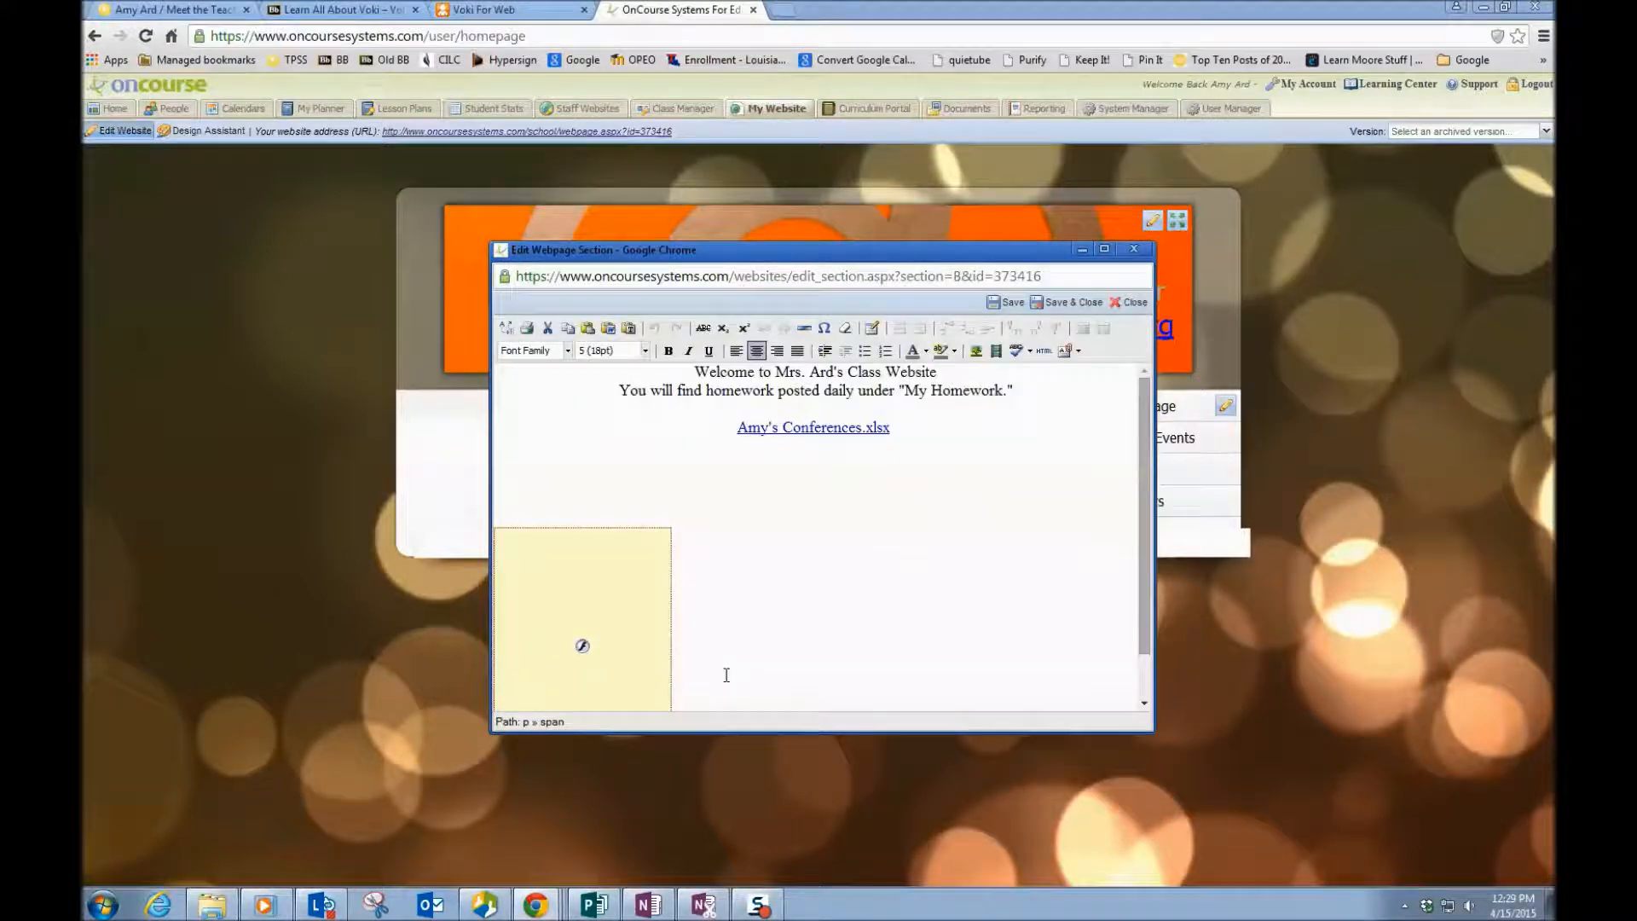
Center the embedded Voki and save the homepage section with the caption "Voki Louisiana" above it.
{"action": "left_click", "coordinate": [655, 538]}
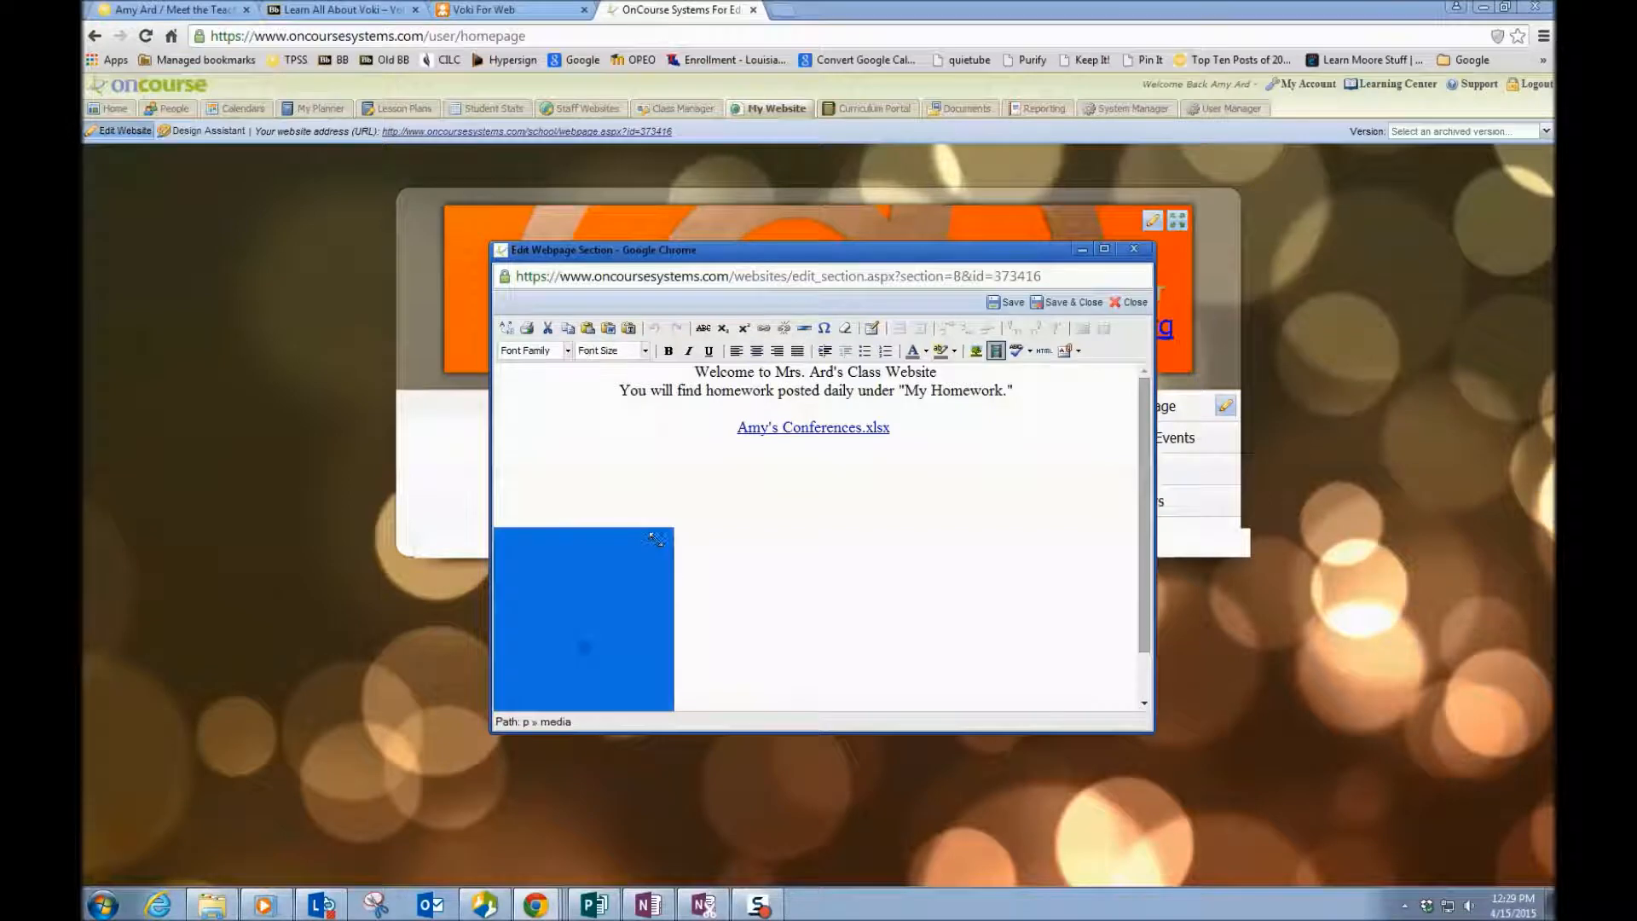
{"action": "left_click", "coordinate": [756, 350]}
{"action": "left_click", "coordinate": [855, 487]}
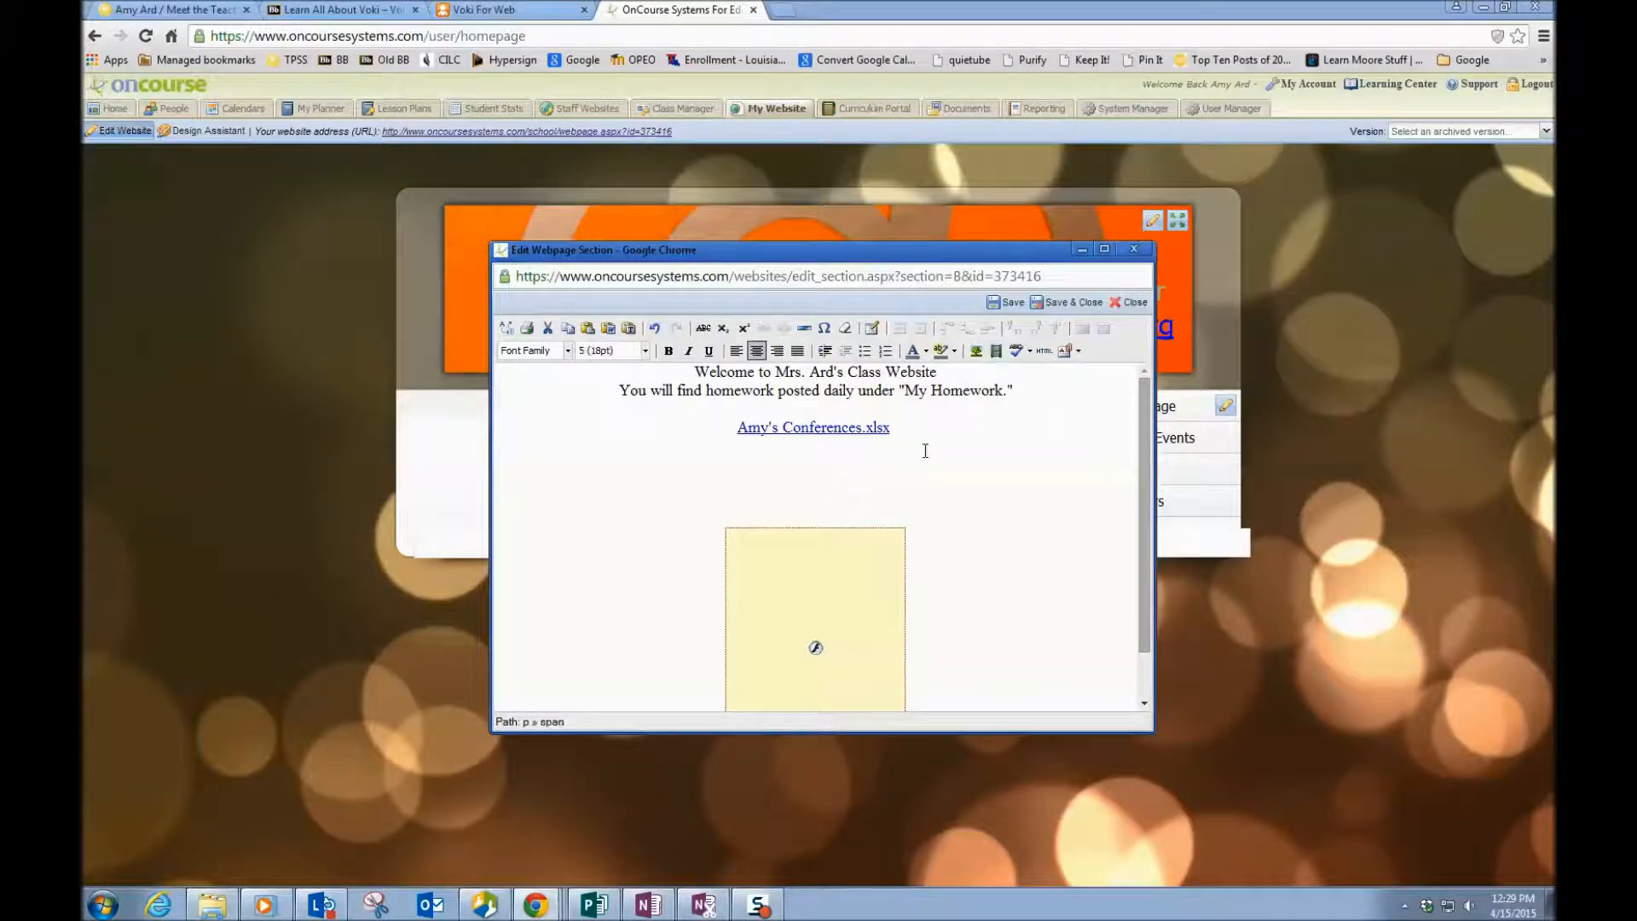
{"action": "type", "text": "Voki Louisiana"}
{"action": "left_click", "coordinate": [1055, 304]}
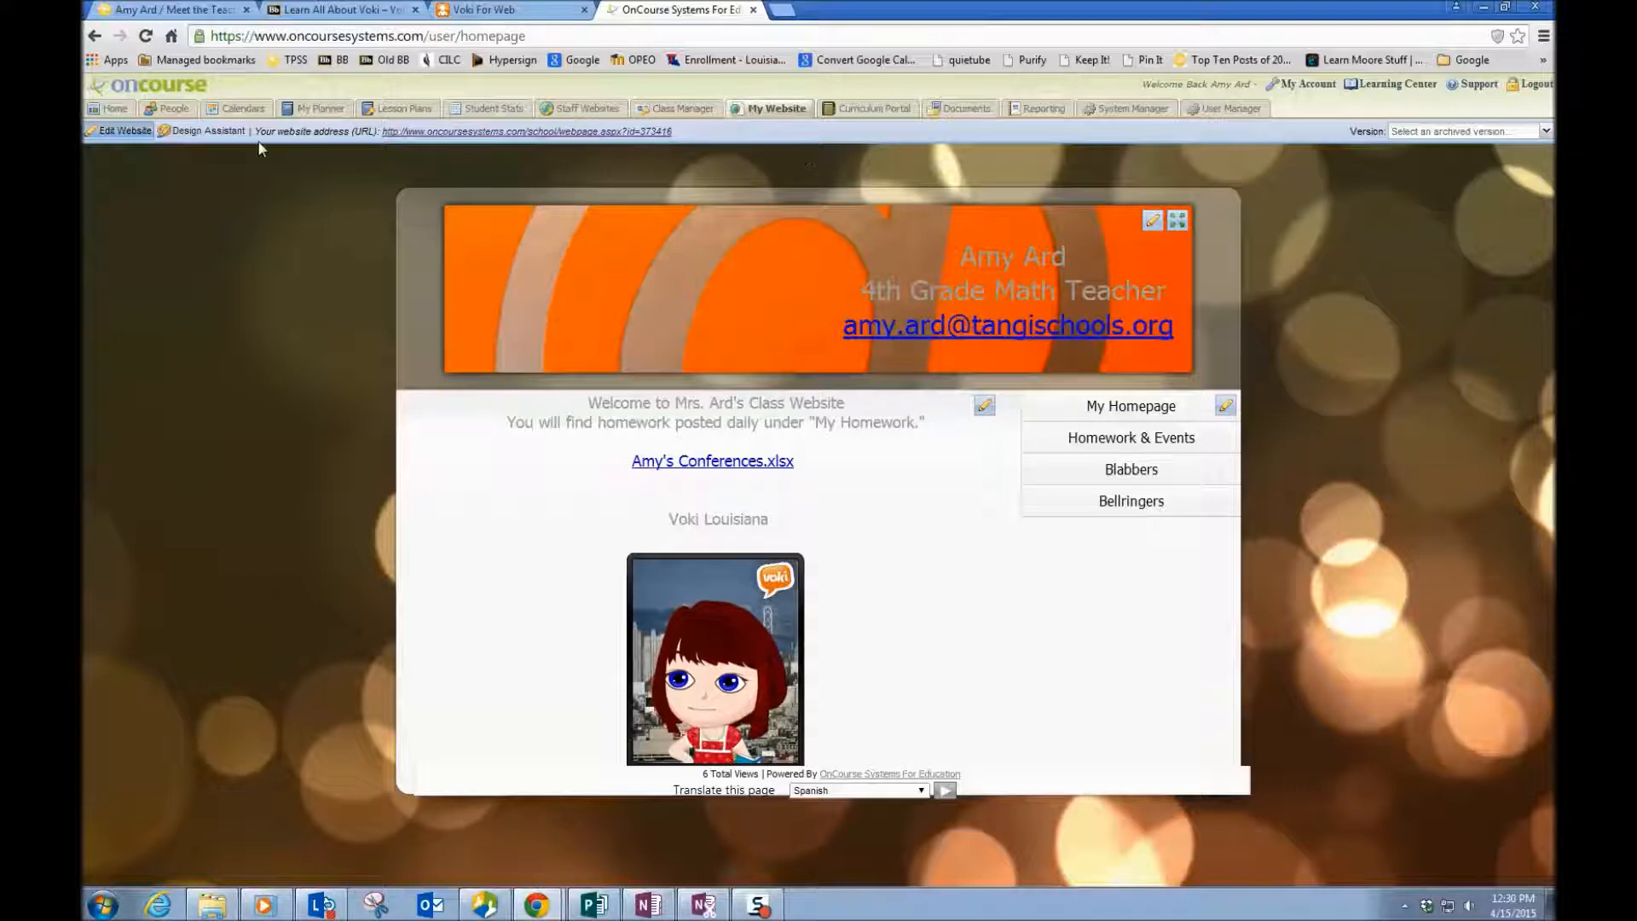
View the published class website through its web address and return to the website editor.
{"action": "left_click", "coordinate": [433, 134]}
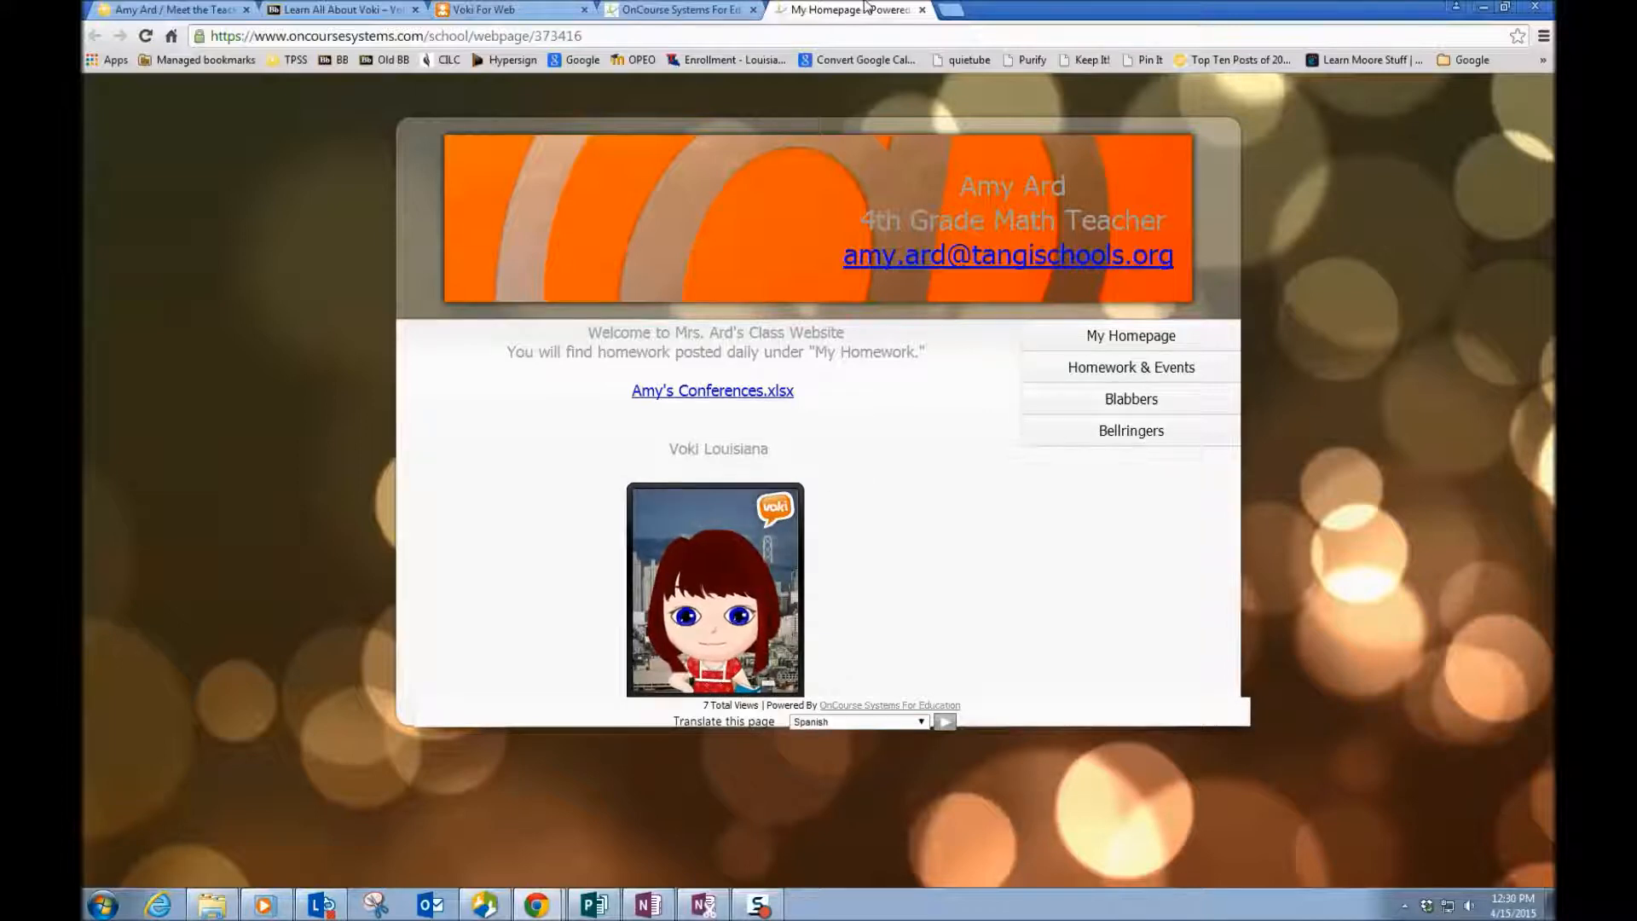
{"action": "key", "text": "ctrl+w"}
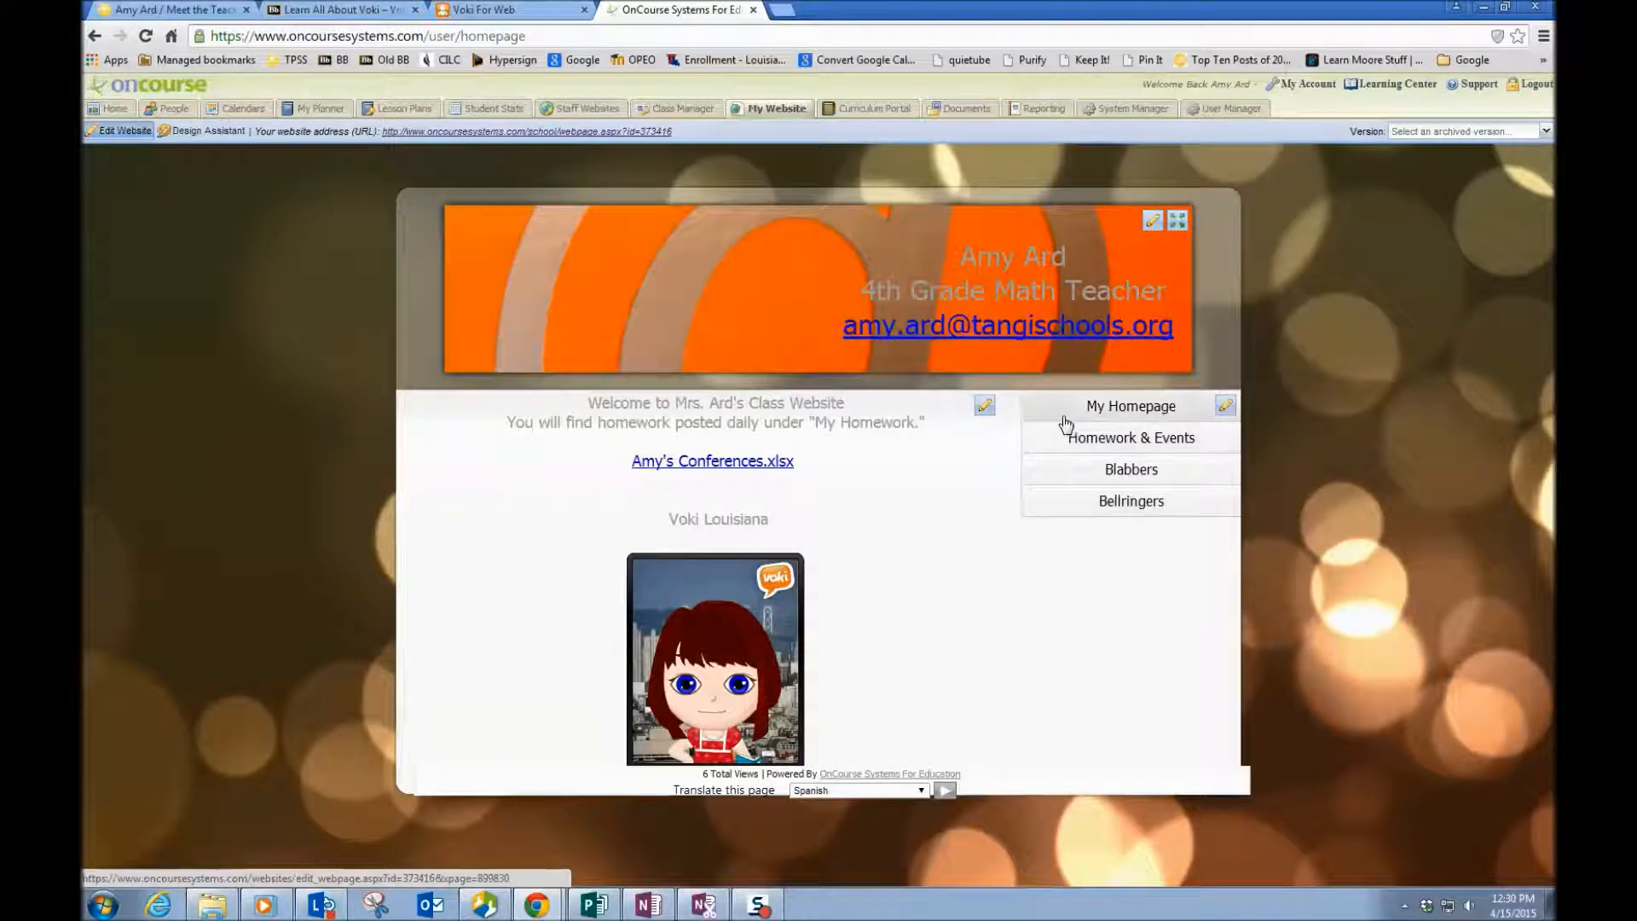
Add a new page named "Voki Samples" to the website's page list.
{"action": "left_click", "coordinate": [1226, 407]}
{"action": "left_click", "coordinate": [574, 333]}
{"action": "left_click", "coordinate": [990, 391]}
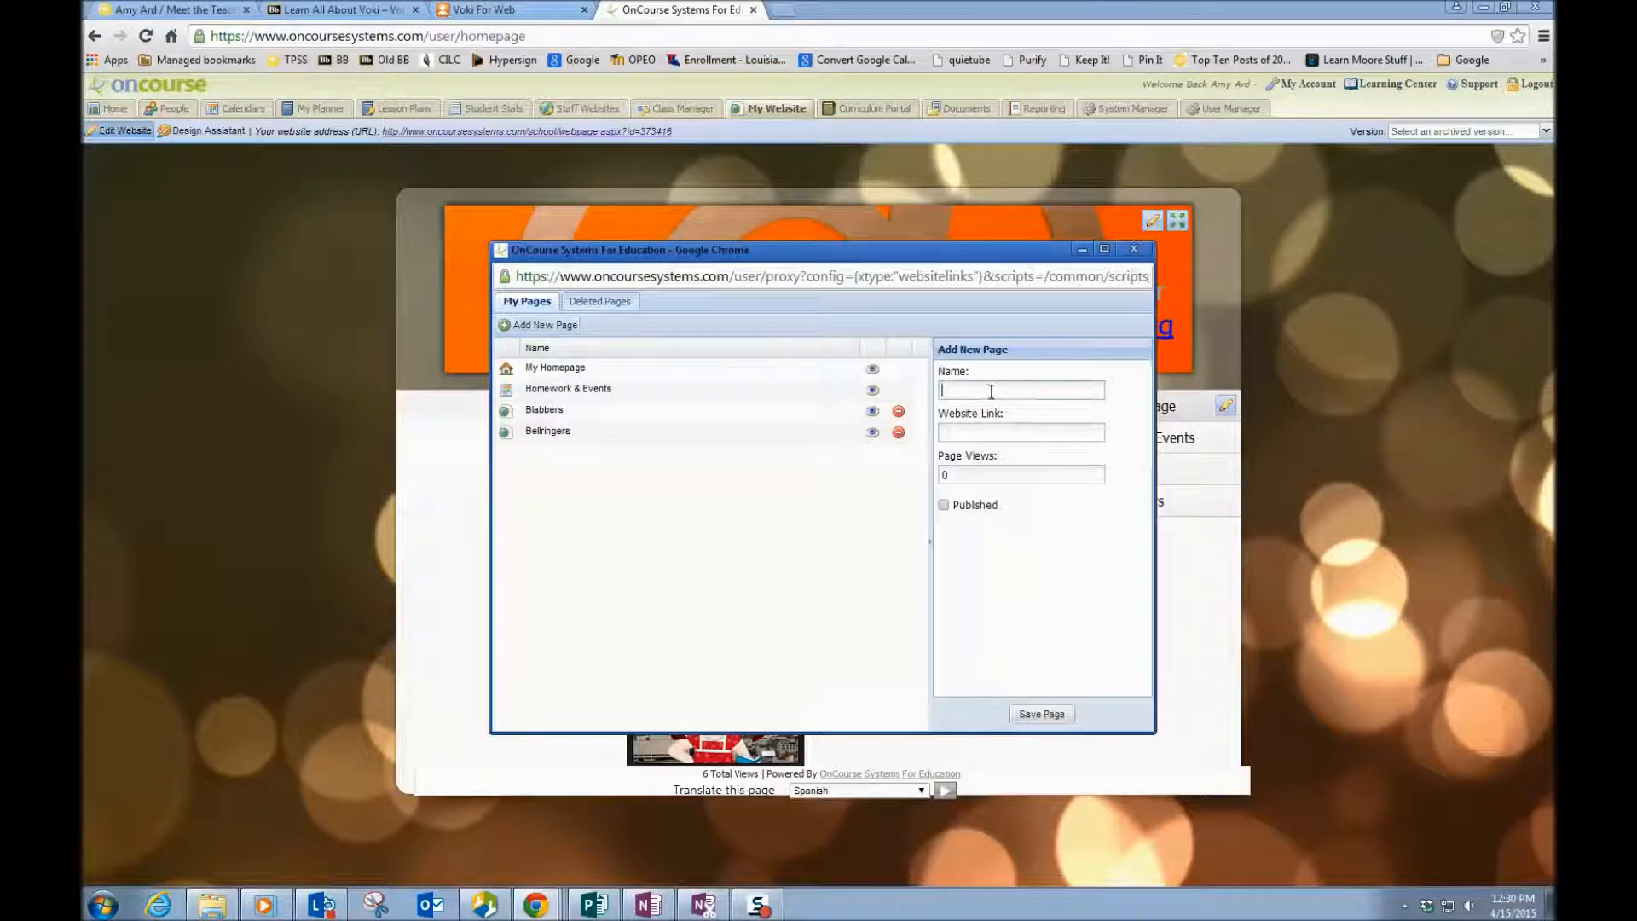
{"action": "type", "text": "Voki Samples"}
{"action": "left_click", "coordinate": [1030, 716]}
{"action": "left_click", "coordinate": [1133, 250]}
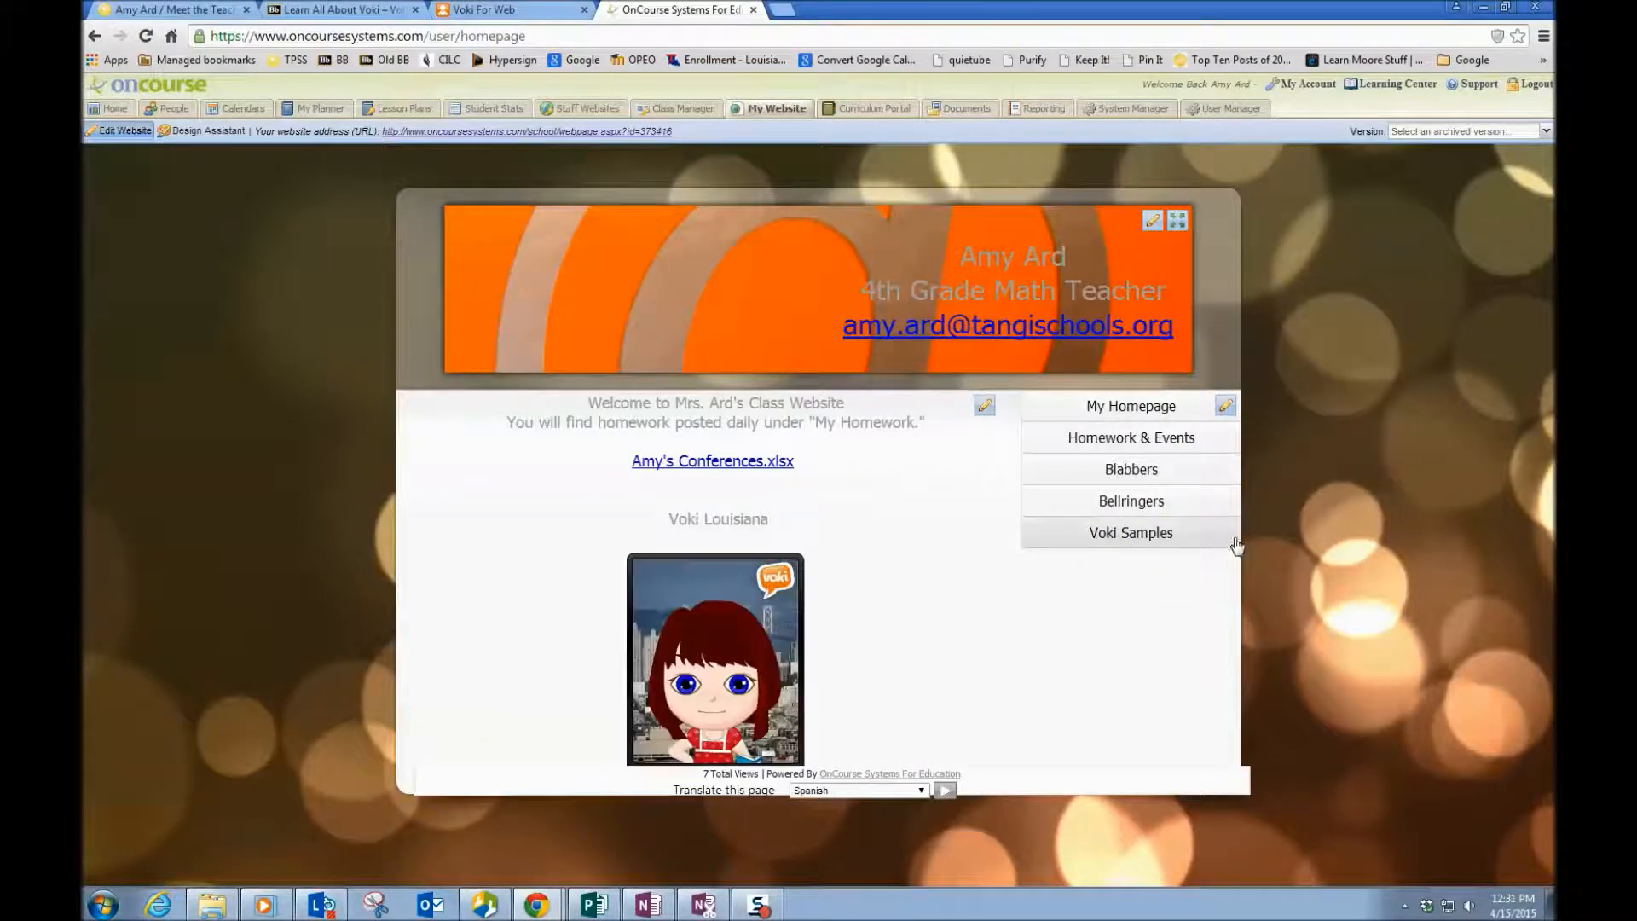
Paste the Voki embed code into the HTML source of the Voki Samples page's main section.
{"action": "left_click", "coordinate": [1158, 539]}
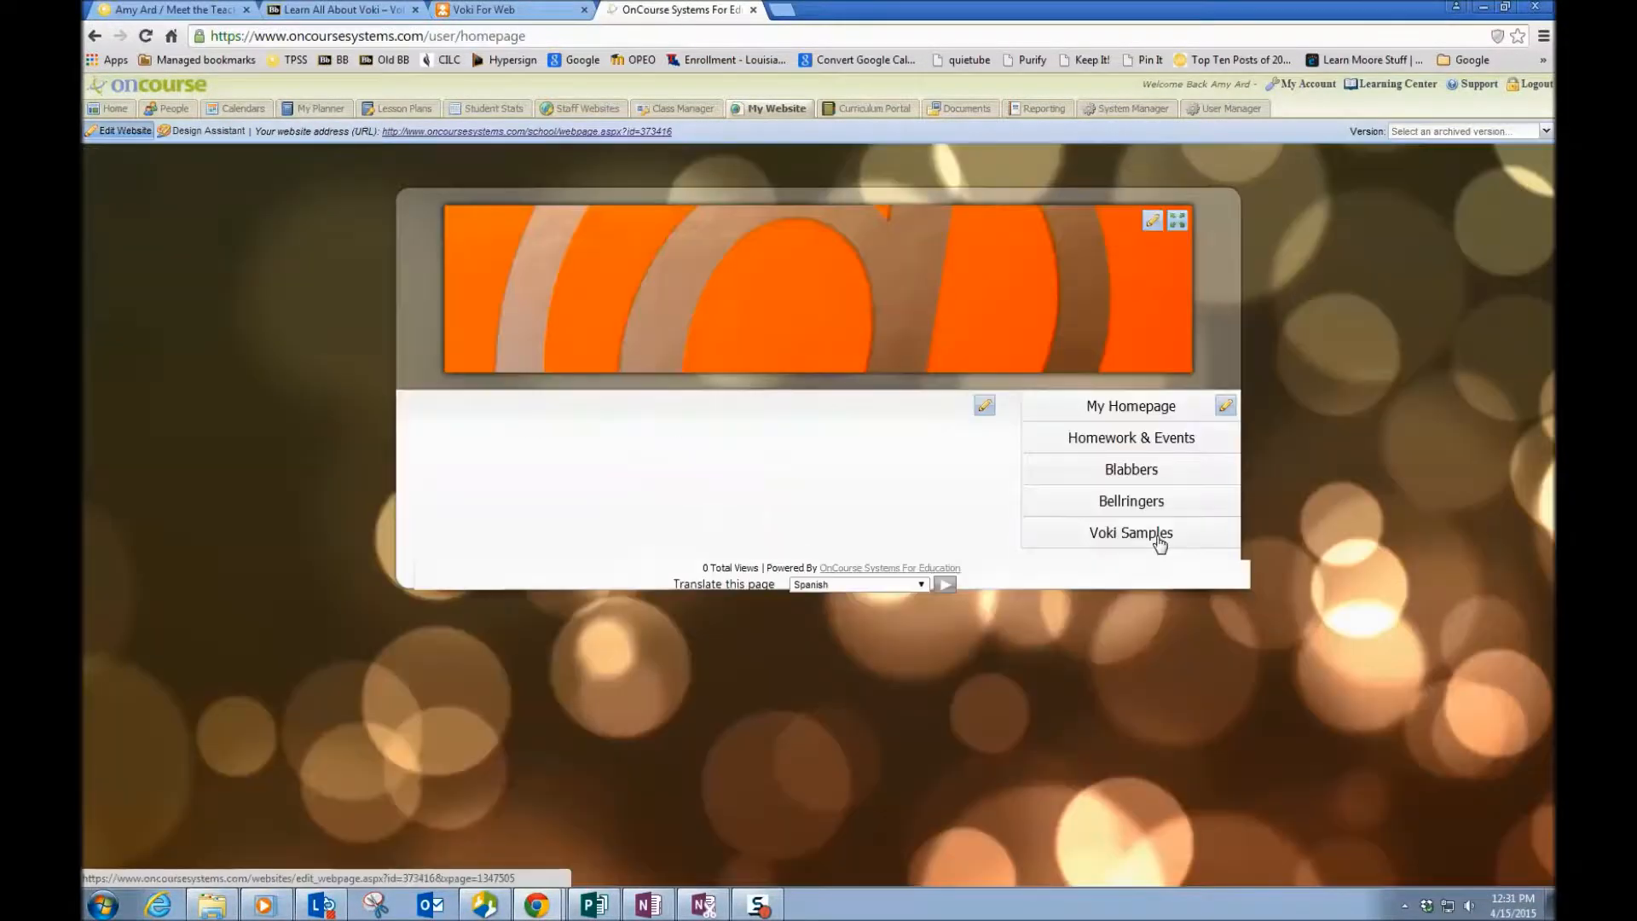
{"action": "left_click", "coordinate": [984, 408]}
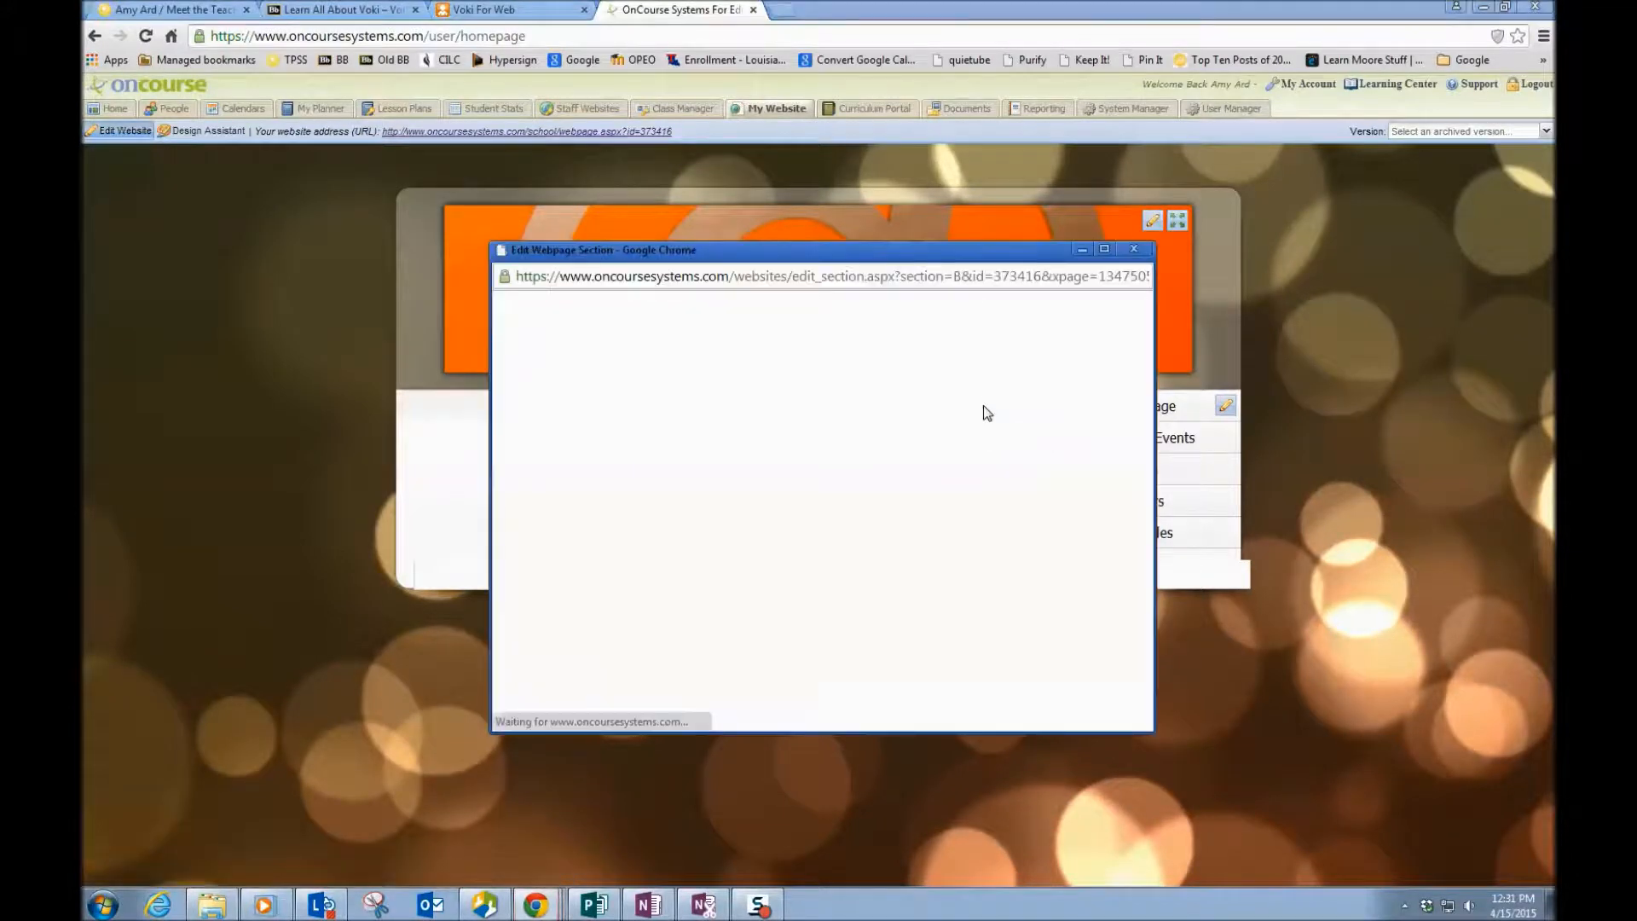
{"action": "left_click", "coordinate": [1042, 351]}
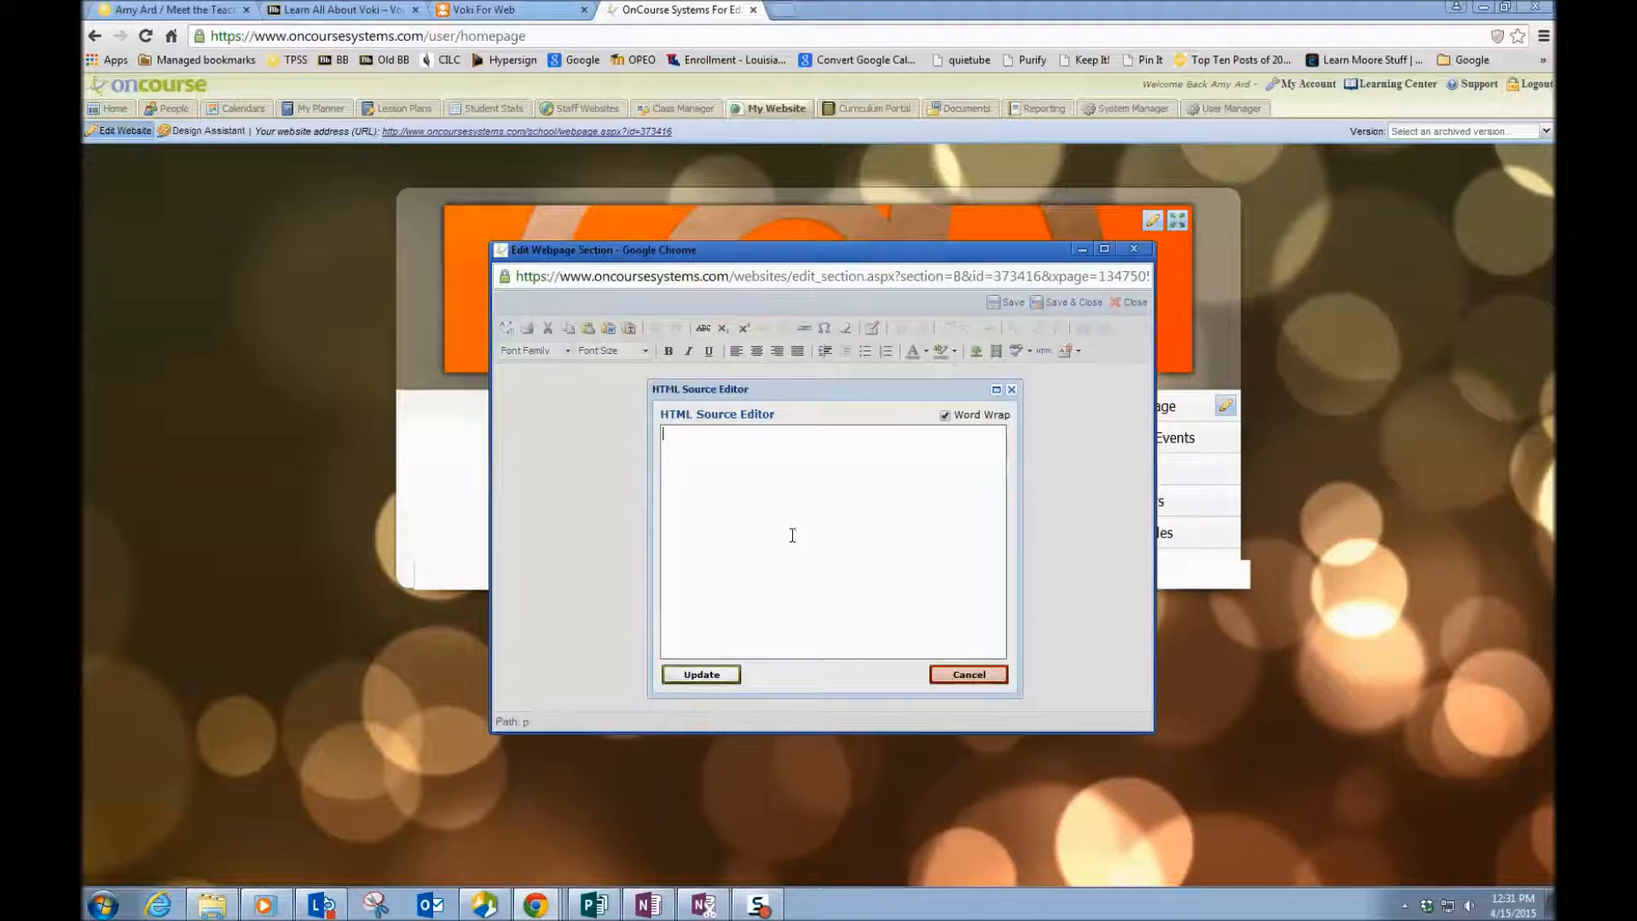
{"action": "key", "text": "ctrl+v"}
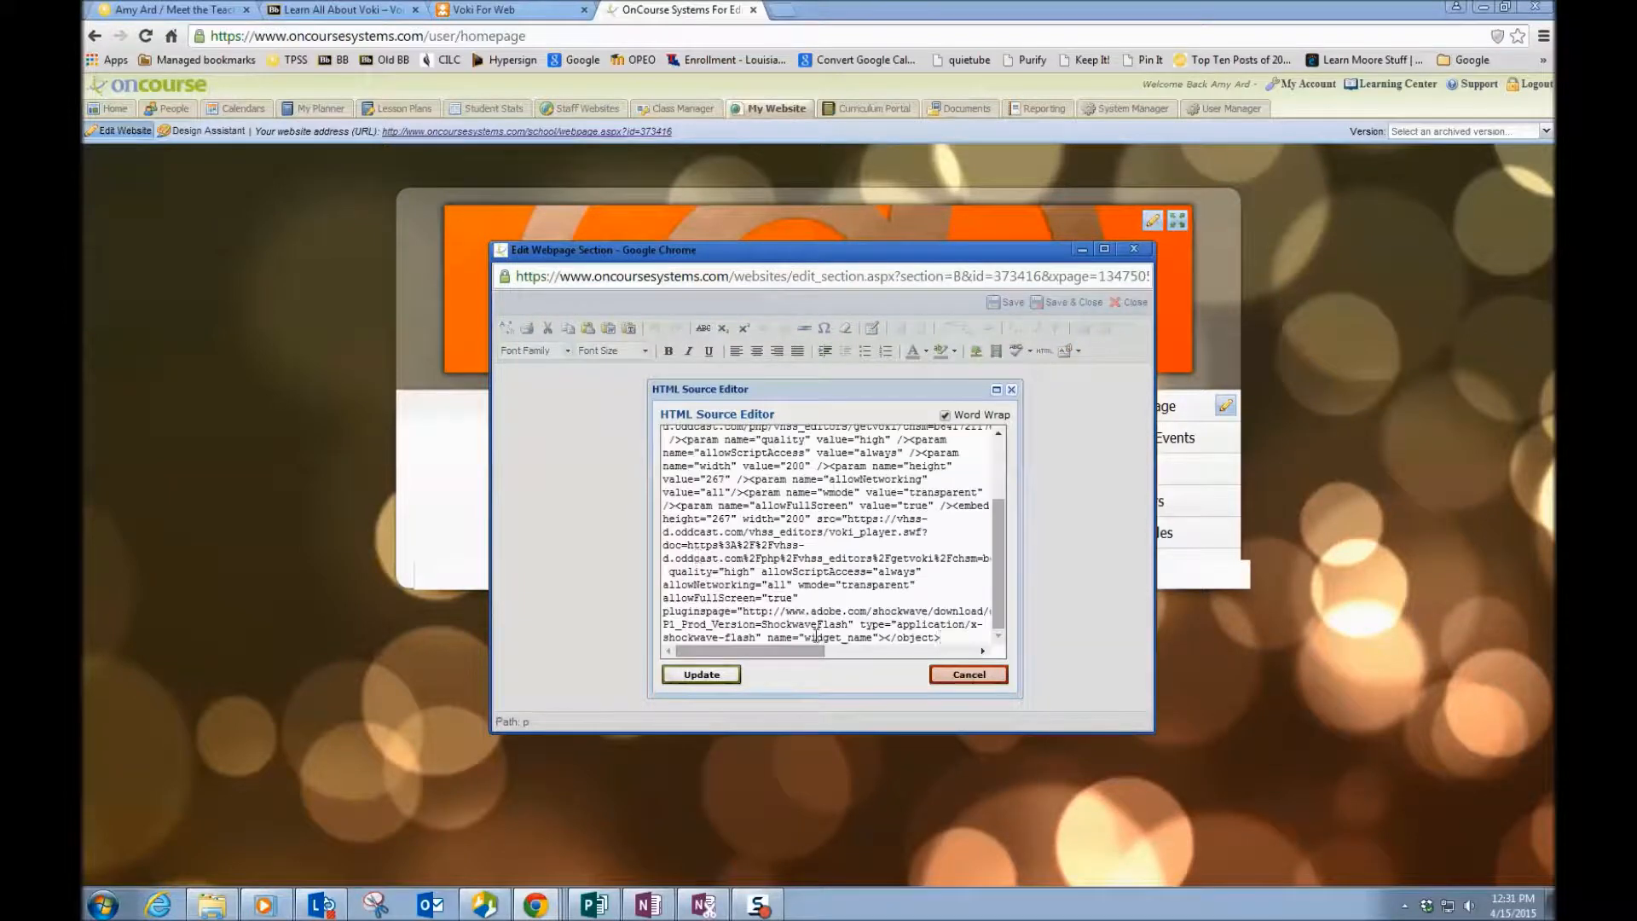
{"action": "left_click", "coordinate": [716, 678]}
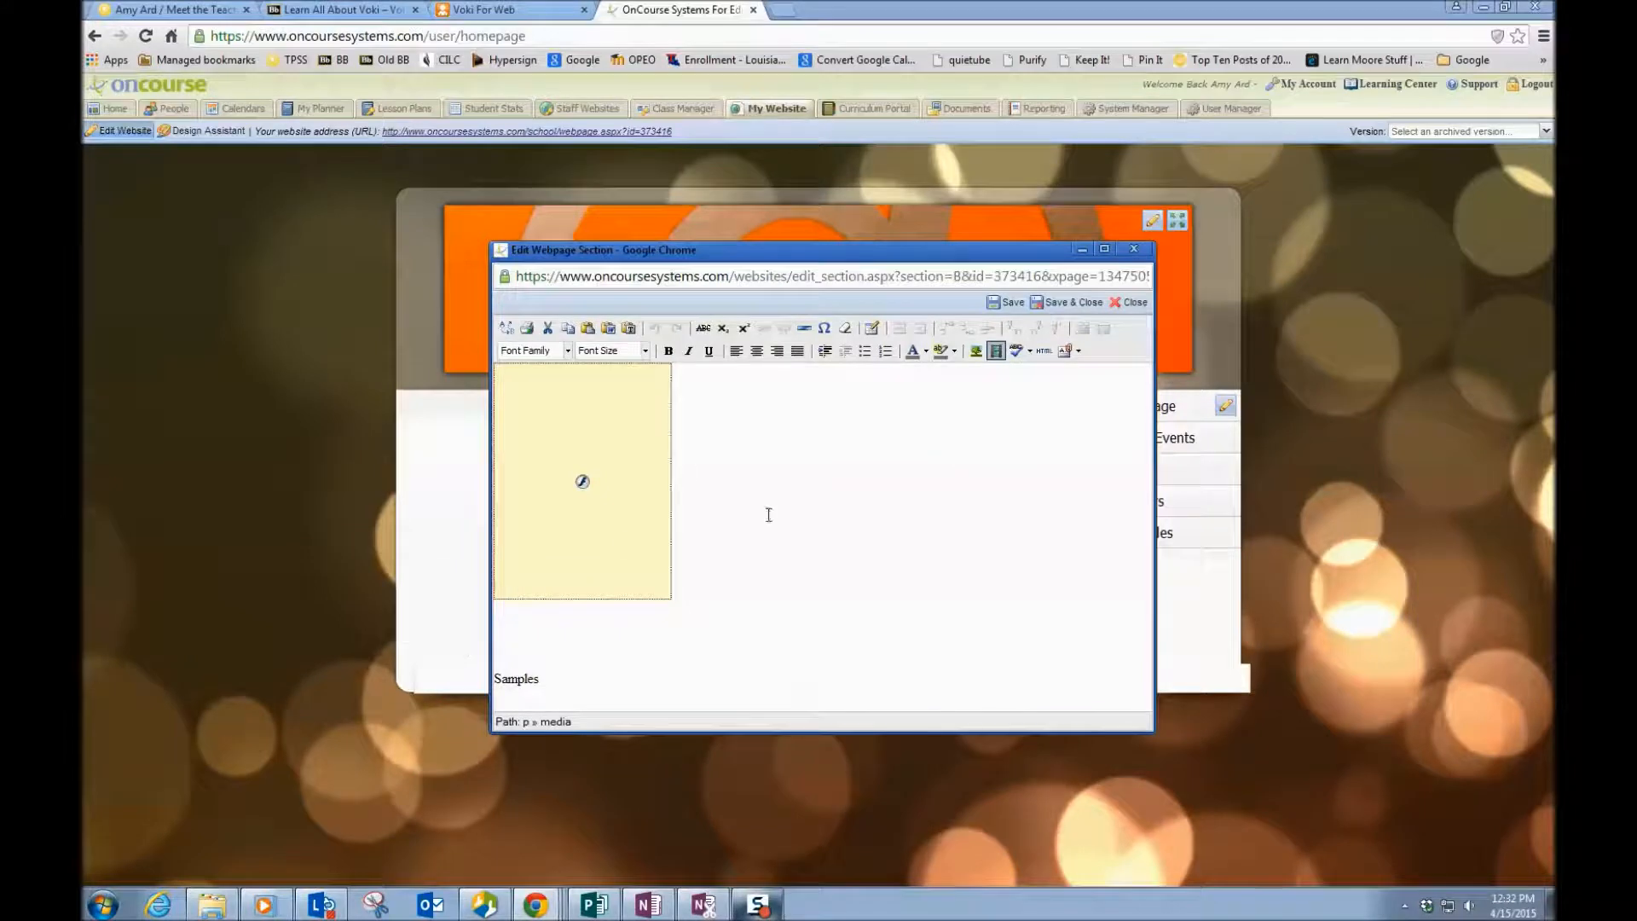
Insert five line breaks after the embedded Voki on the Voki Samples page and save the section.
{"action": "left_click", "coordinate": [683, 589]}
{"action": "key", "text": "Return"}
{"action": "key", "text": "Return"}
{"action": "key", "text": "Return"}
{"action": "key", "text": "Return"}
{"action": "key", "text": "Return"}
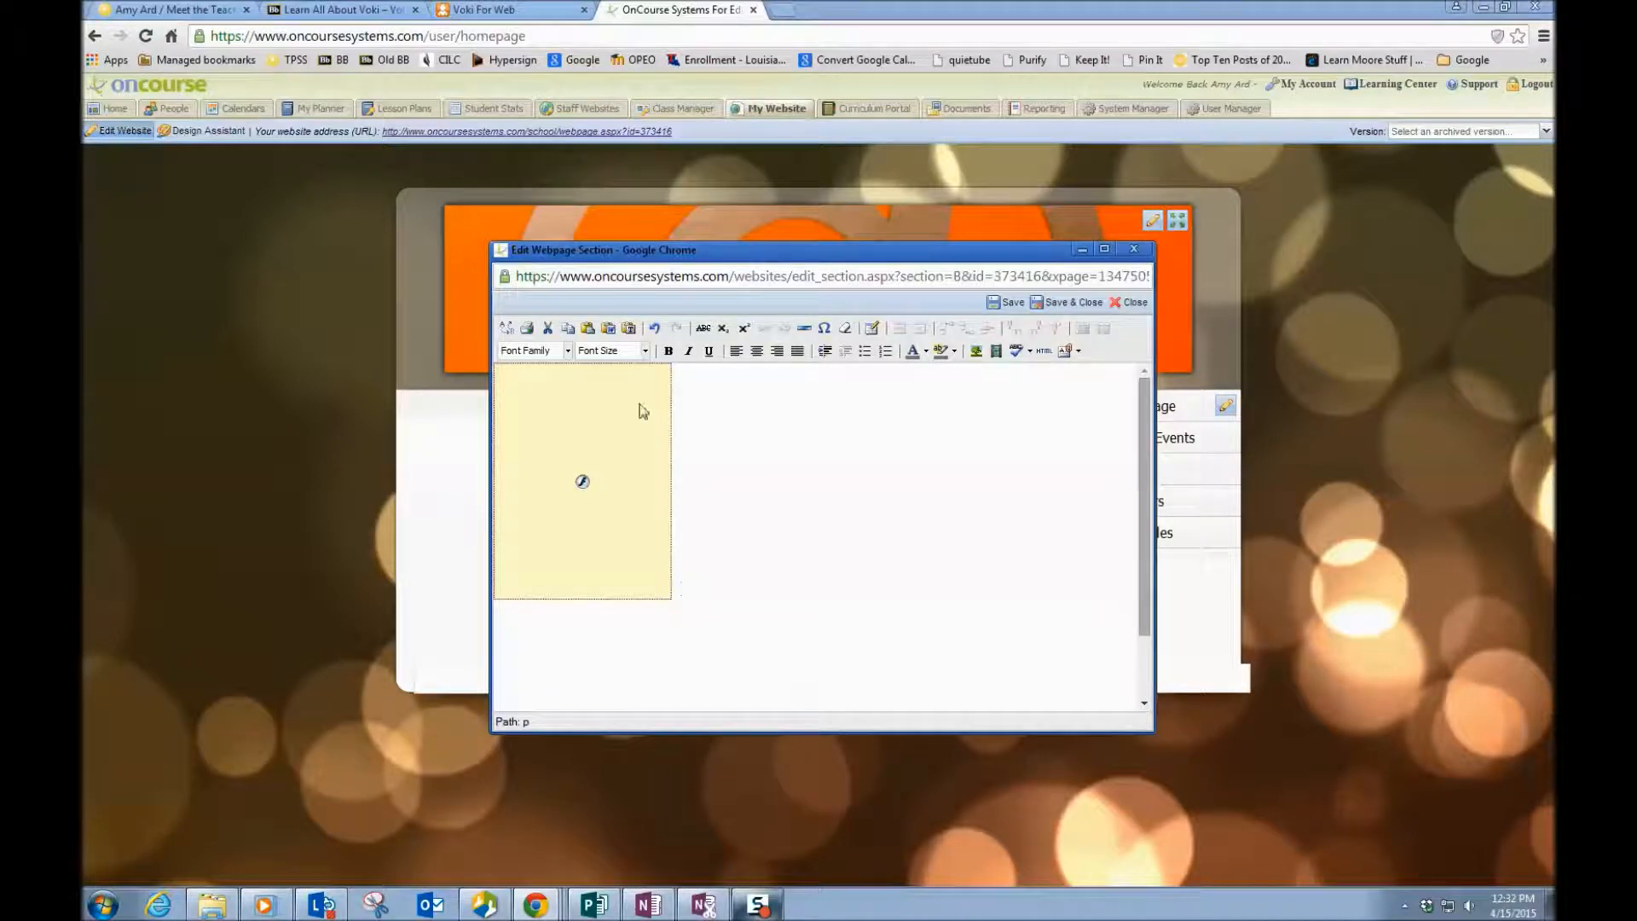
{"action": "left_click", "coordinate": [1057, 305]}
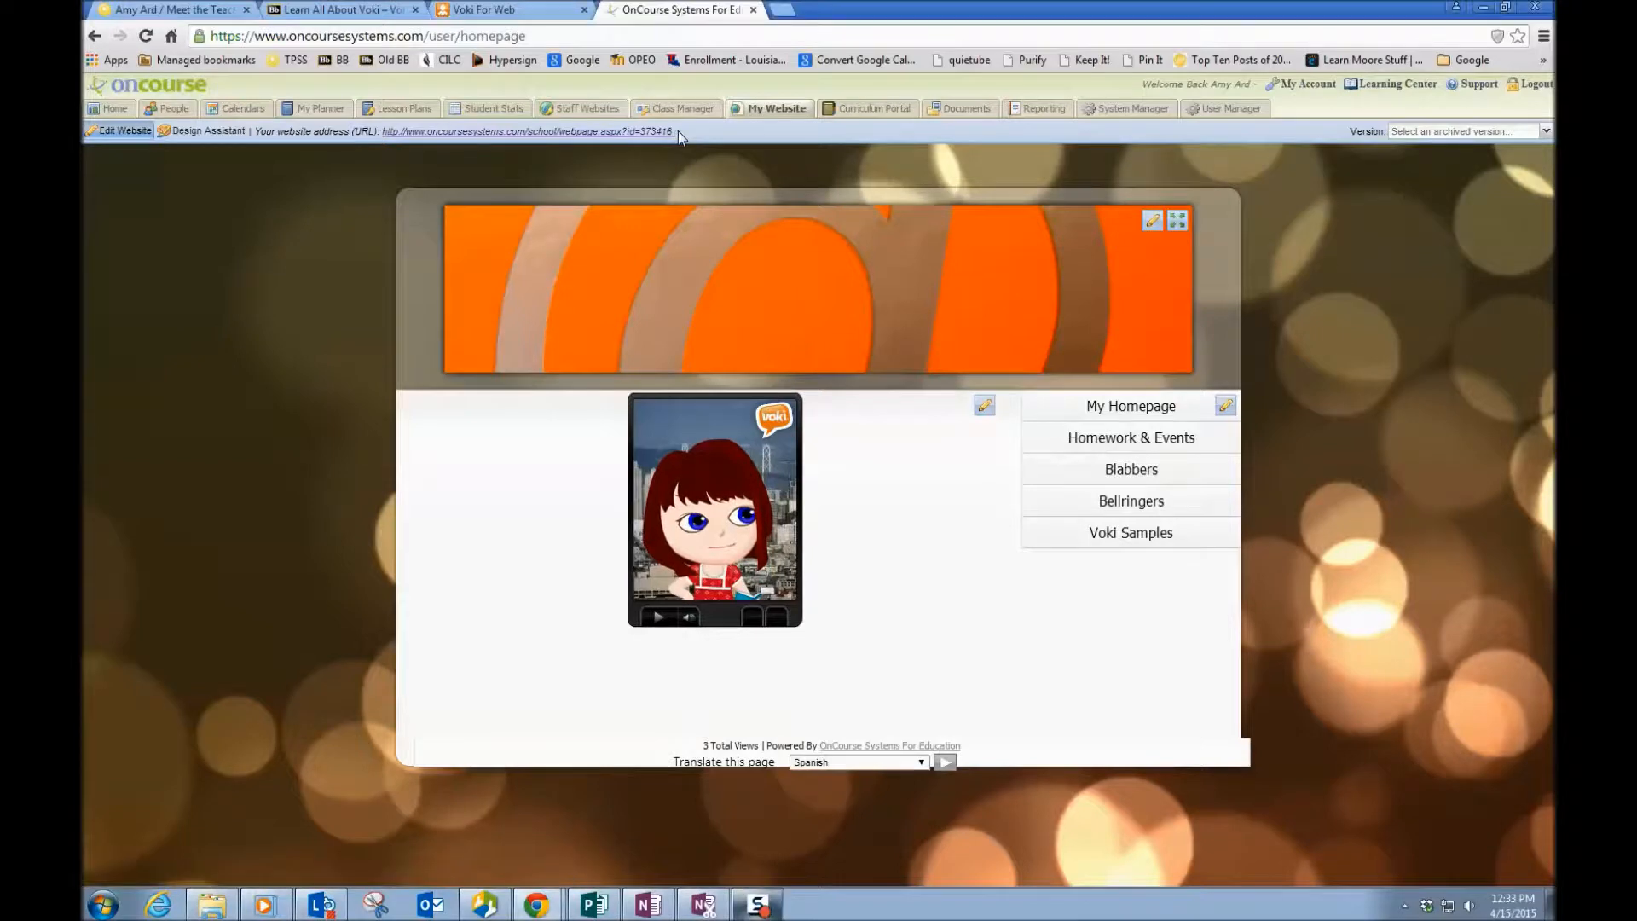
Copy the class website's full address (URL) shown above the page.
{"action": "left_click_drag", "start_coordinate": [678, 131], "coordinate": [597, 145]}
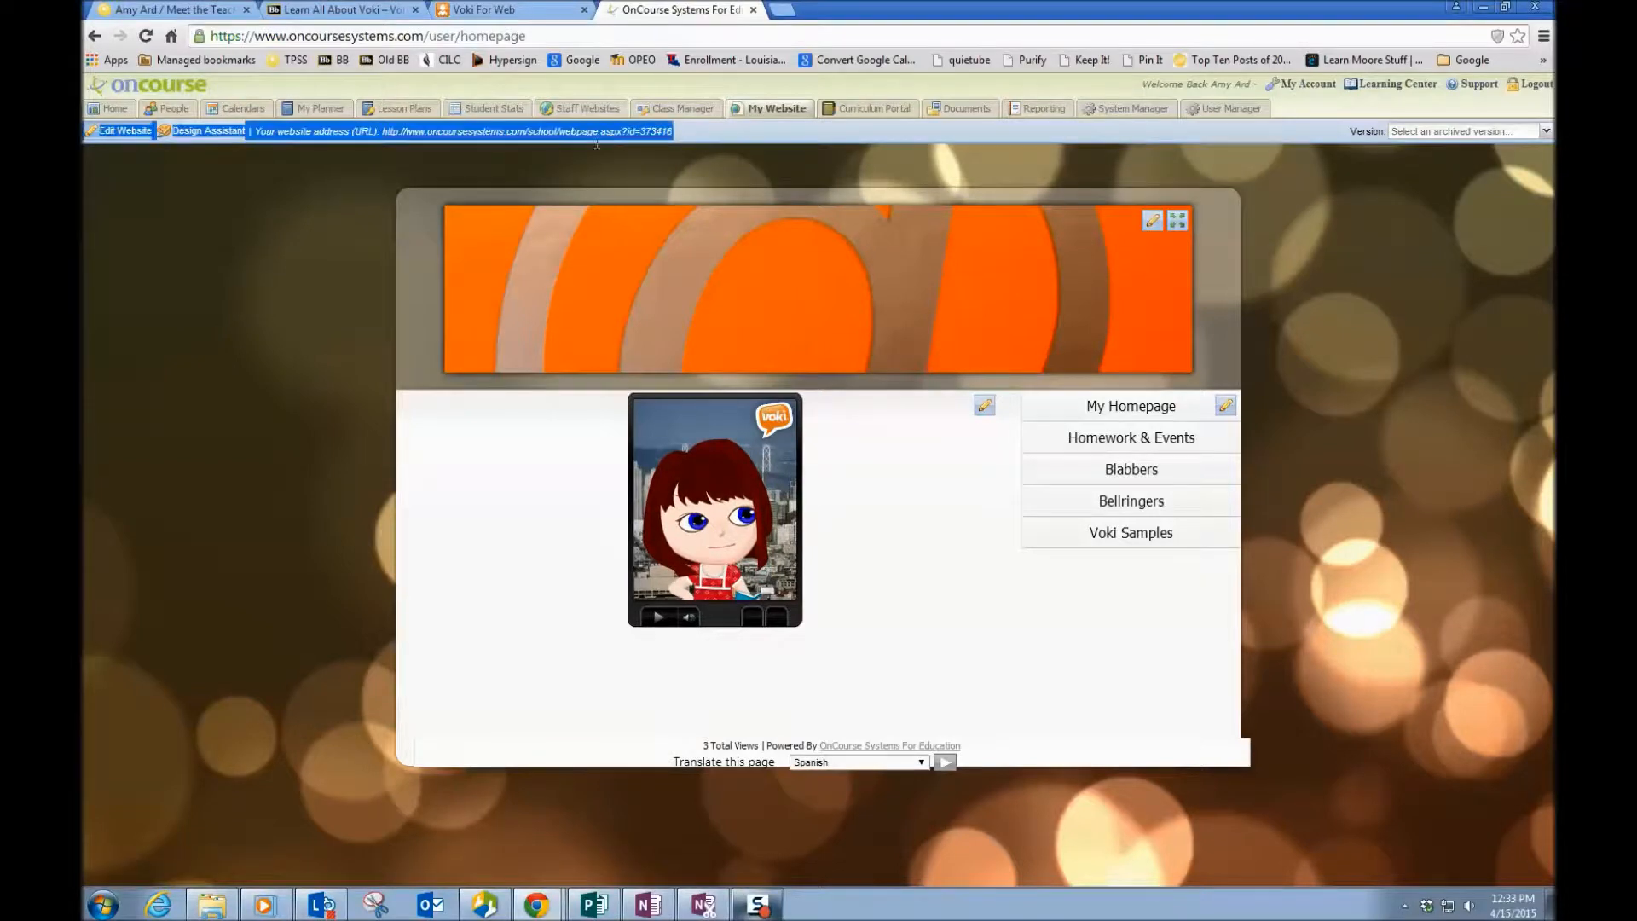
{"action": "left_click", "coordinate": [672, 136]}
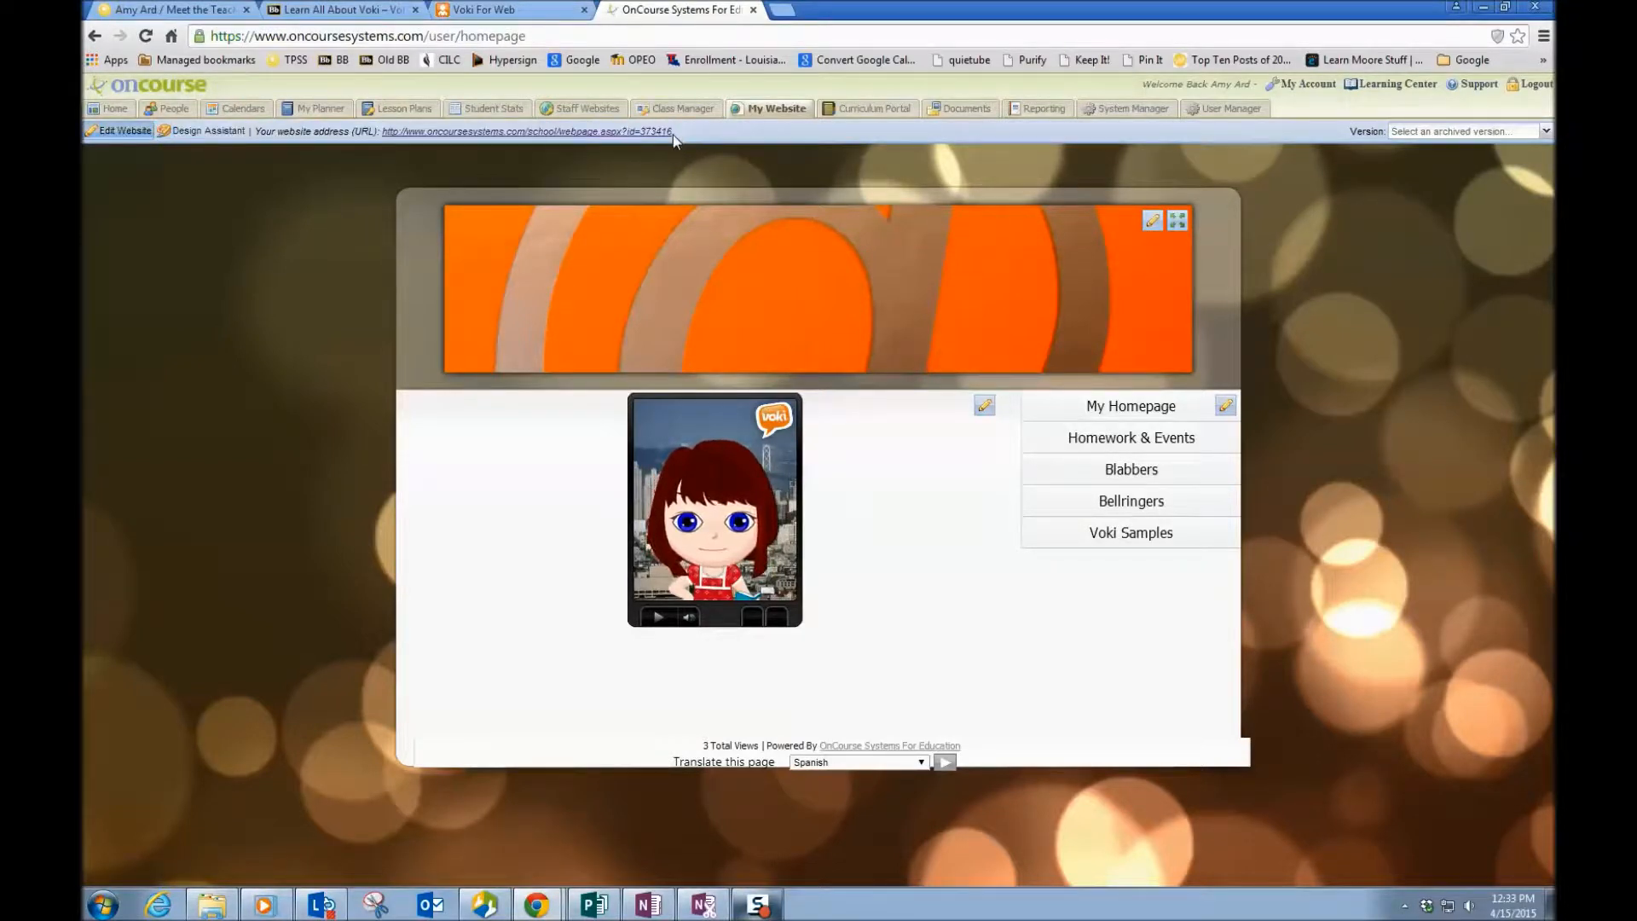
{"action": "left_click_drag", "start_coordinate": [673, 135], "coordinate": [380, 139]}
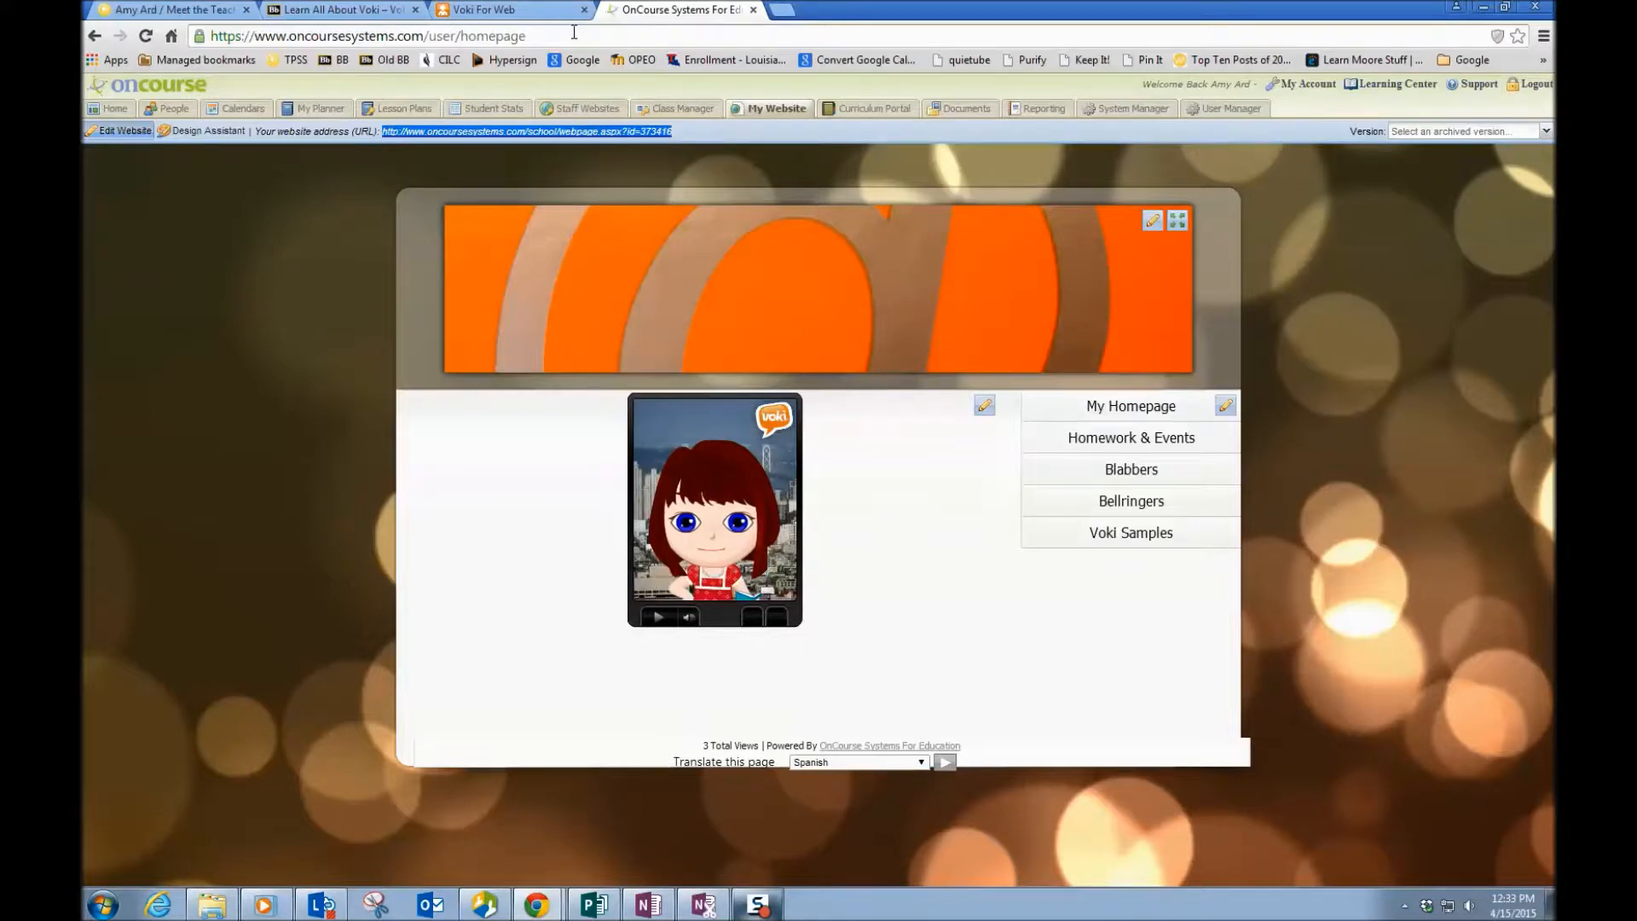
{"action": "right_click", "coordinate": [653, 133]}
{"action": "left_click", "coordinate": [682, 246]}
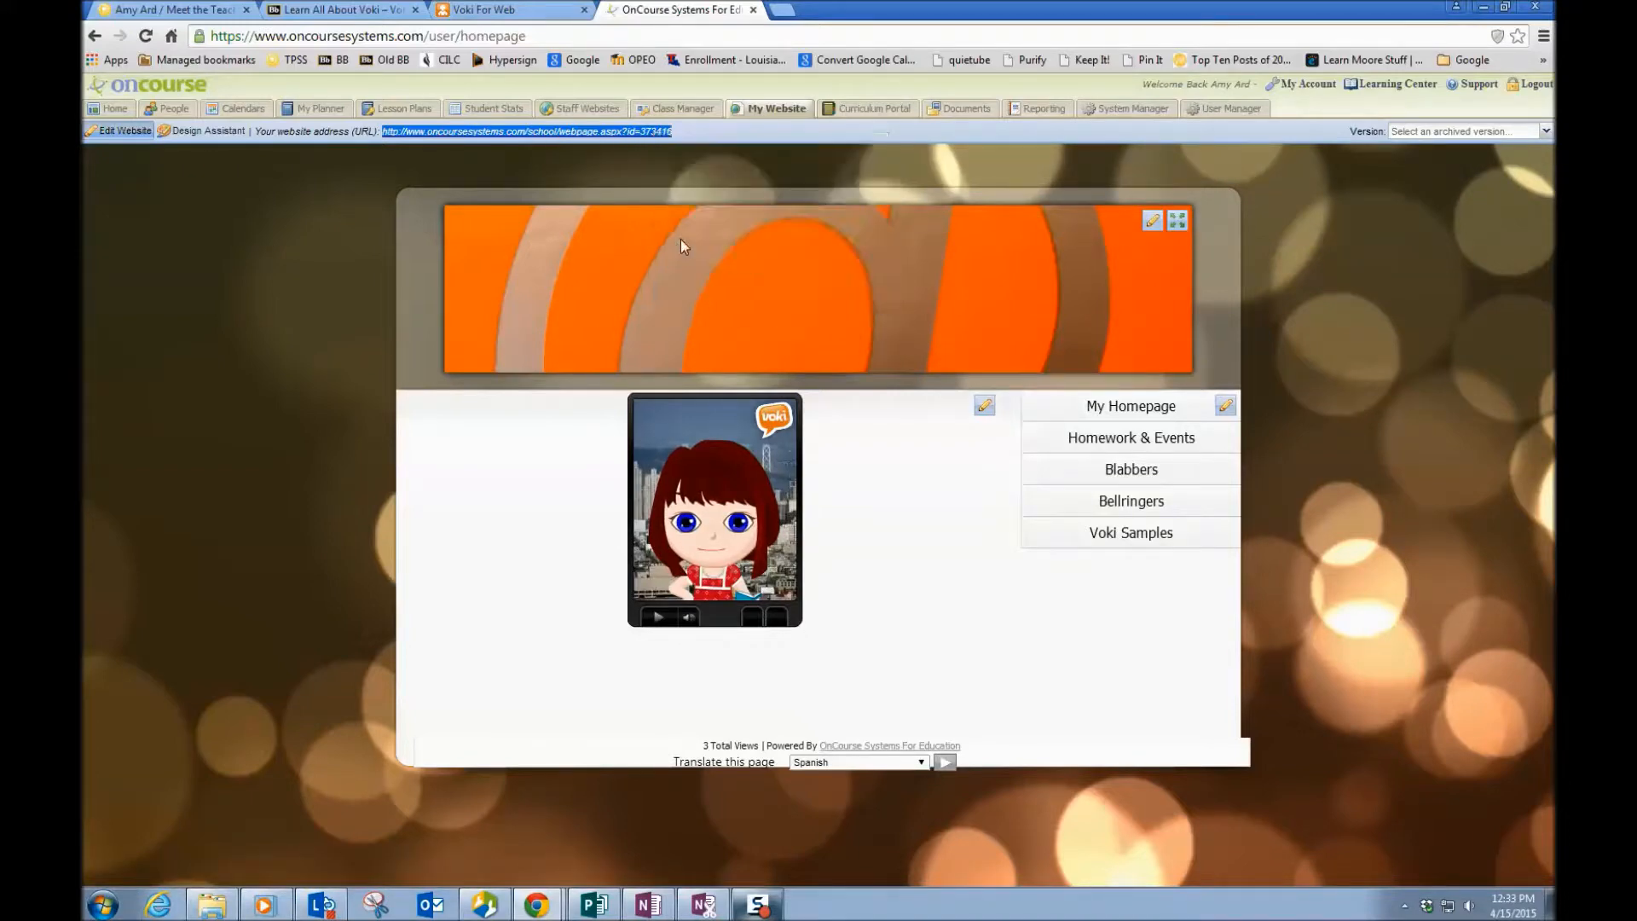